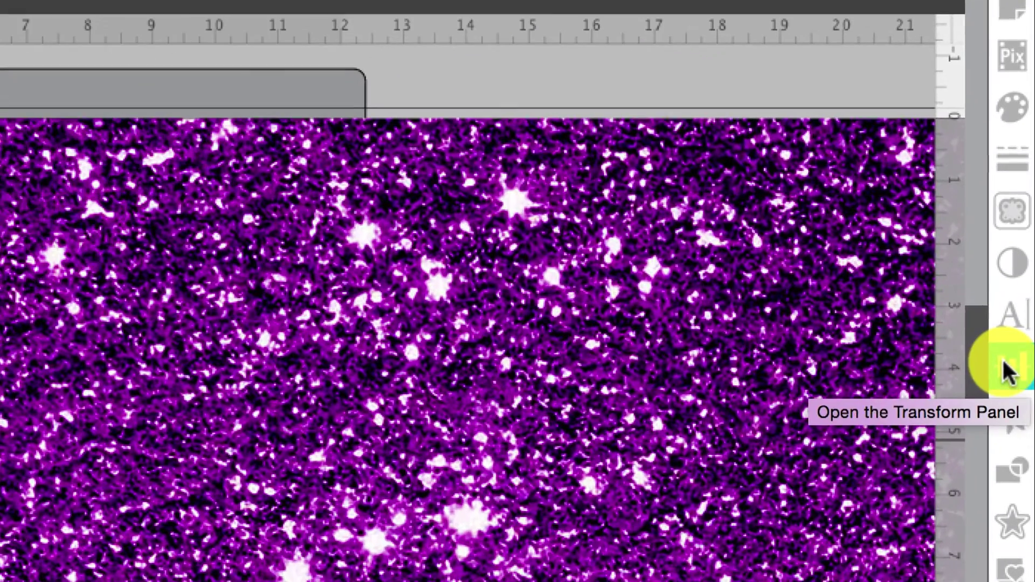
Scale the purple glitter image down to 50%, and scale the result down again to 33%.
click(1006, 371)
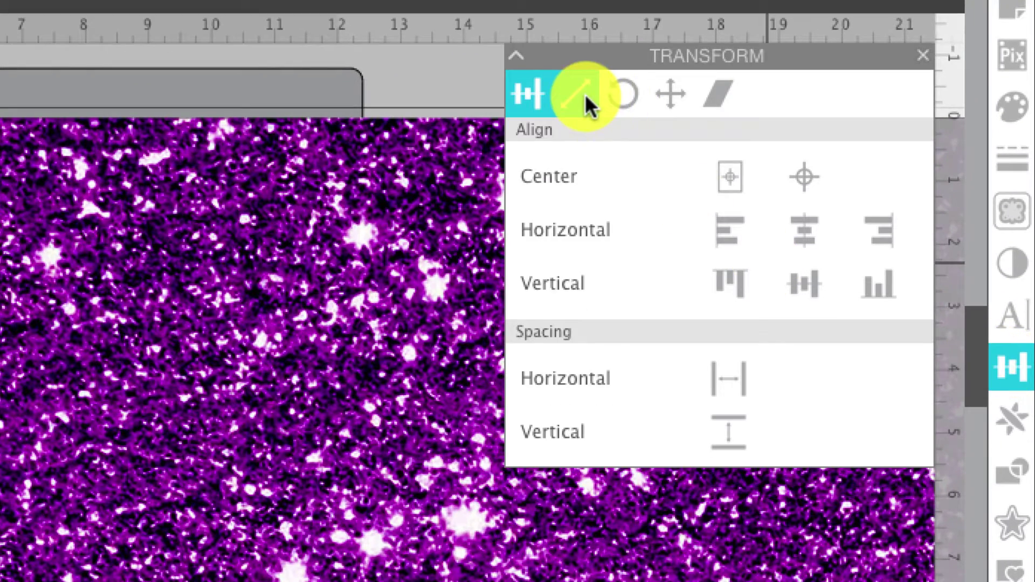
click(584, 94)
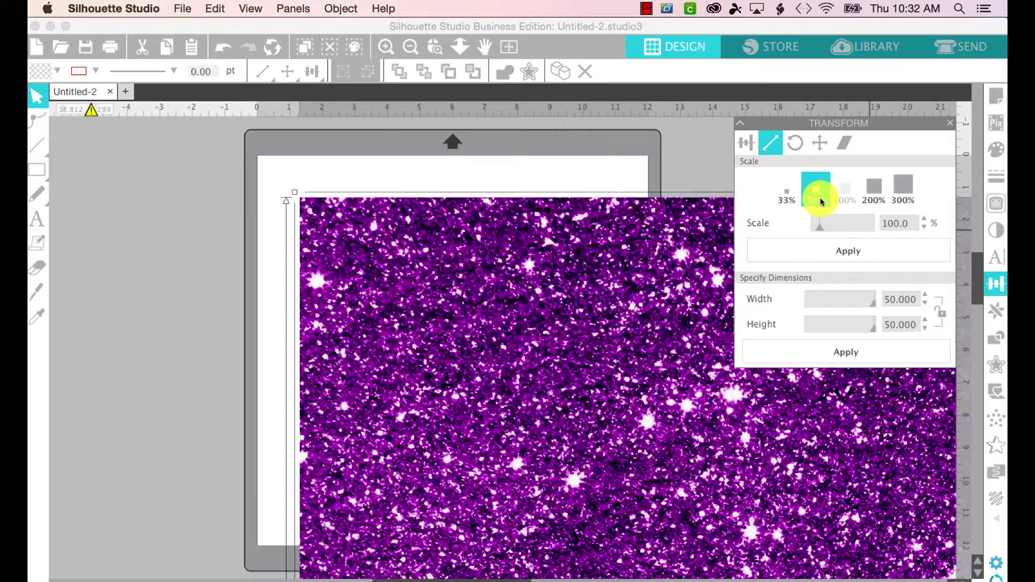
click(820, 200)
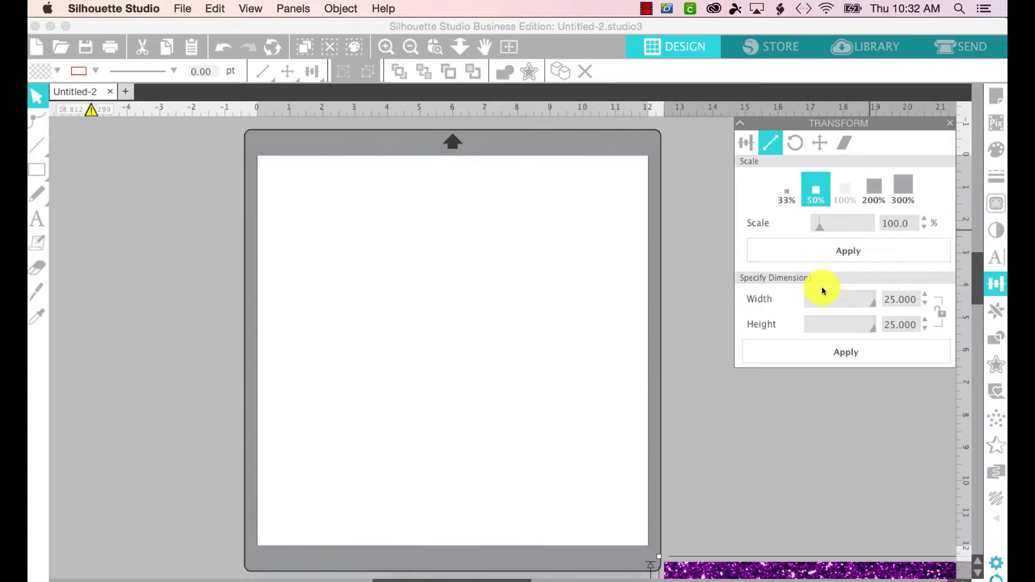
click(785, 202)
Move the reduced purple glitter image onto the page, place it against the page's upper-left corner, and deselect it.
scroll(760, 496, down, 3)
scroll(760, 496, right, 4)
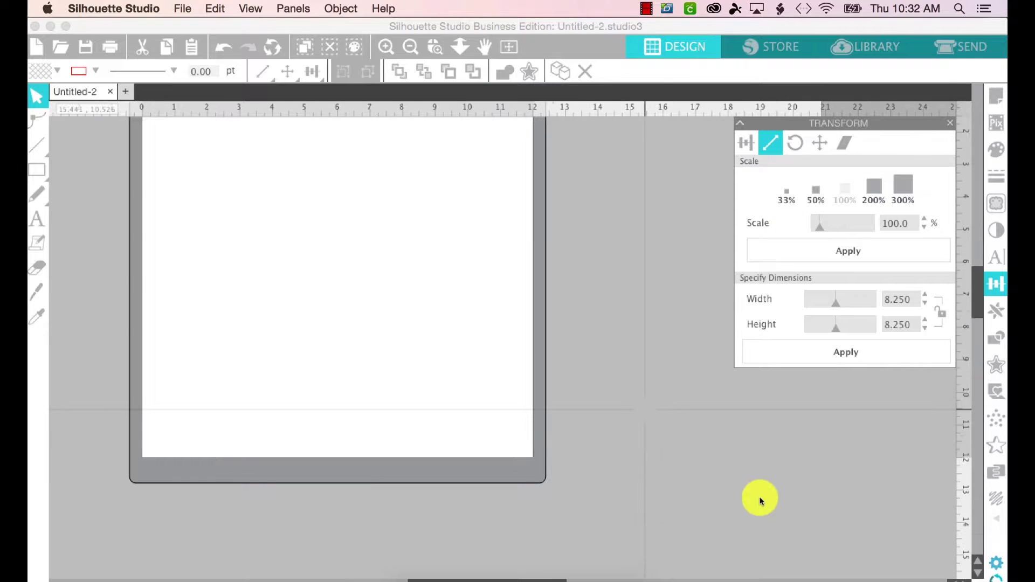
scroll(761, 499, down, 4)
scroll(760, 498, right, 2)
click(407, 45)
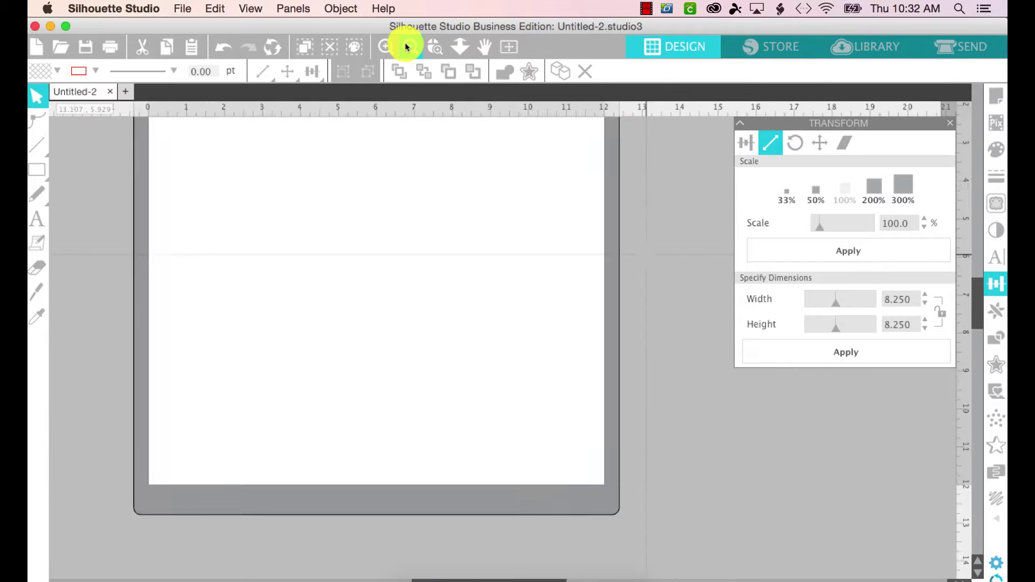
drag(560, 405, 290, 174)
scroll(286, 168, up, 5)
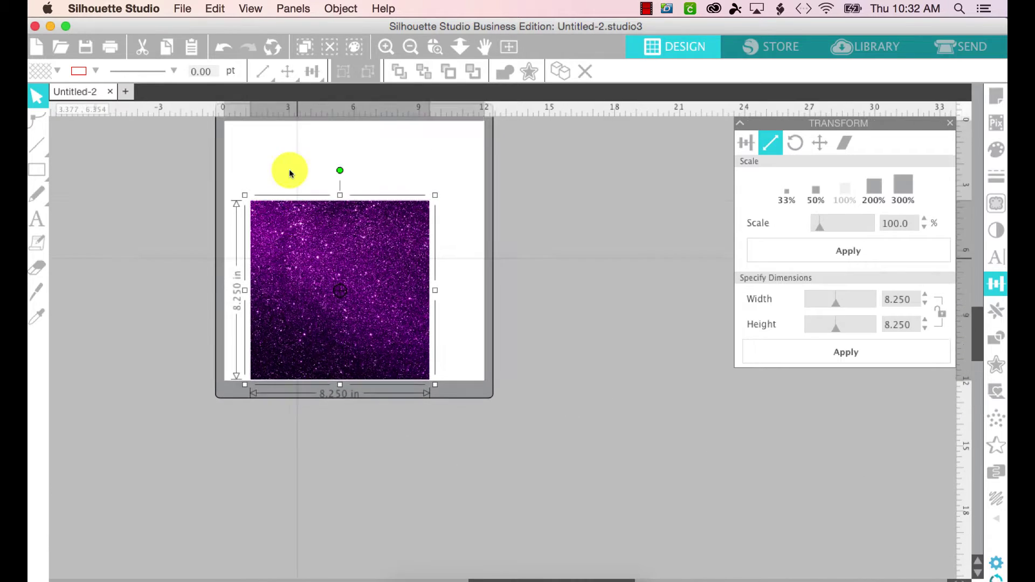
drag(349, 401, 328, 349)
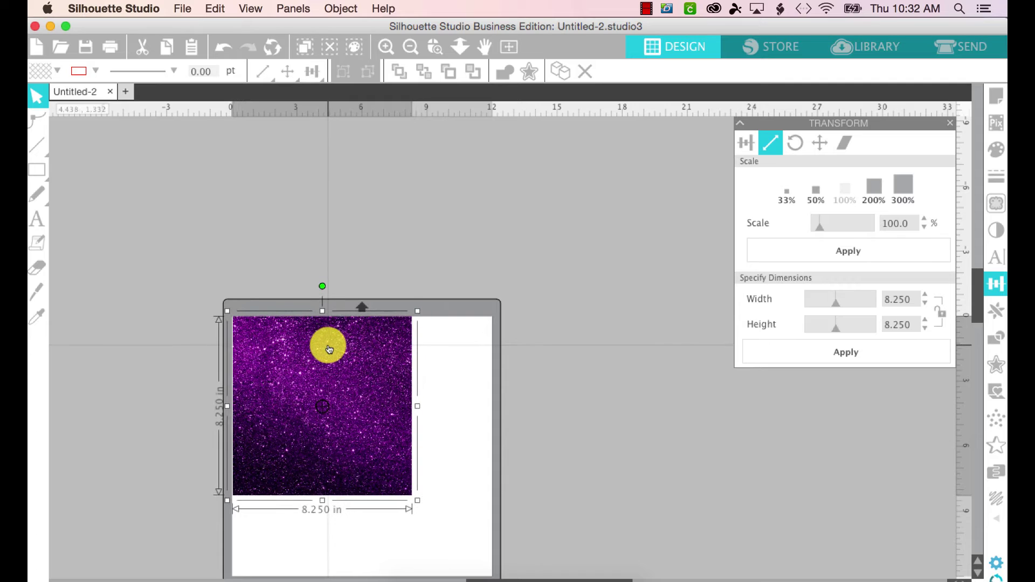
click(690, 302)
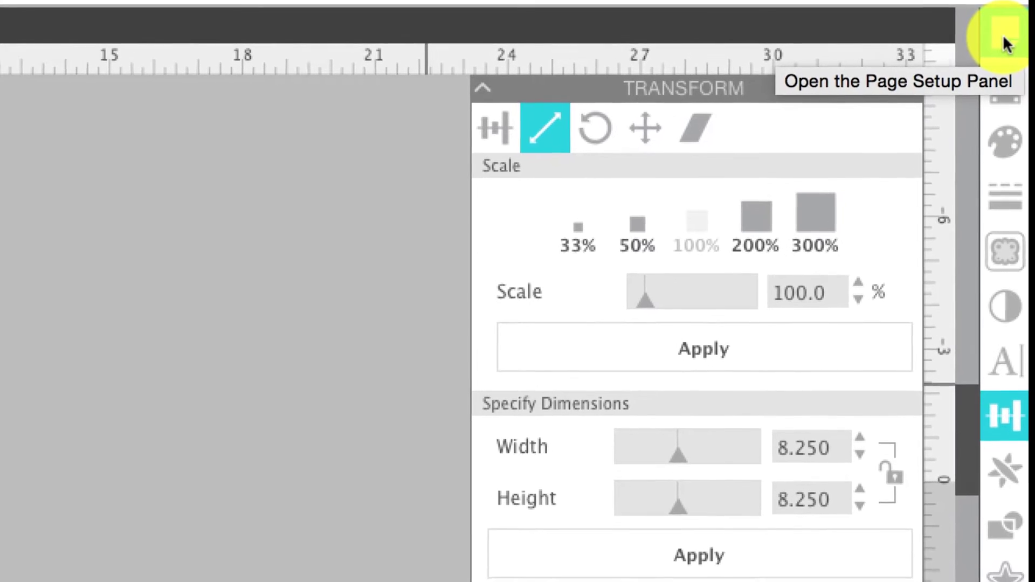
Set the page size to Letter (8.5 x 11.0 in).
click(1001, 35)
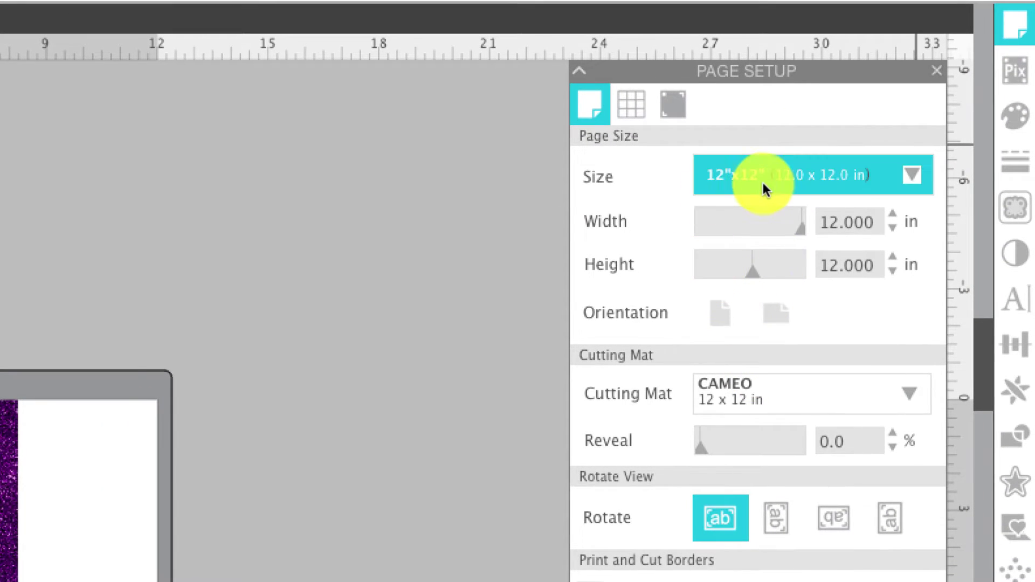
click(764, 181)
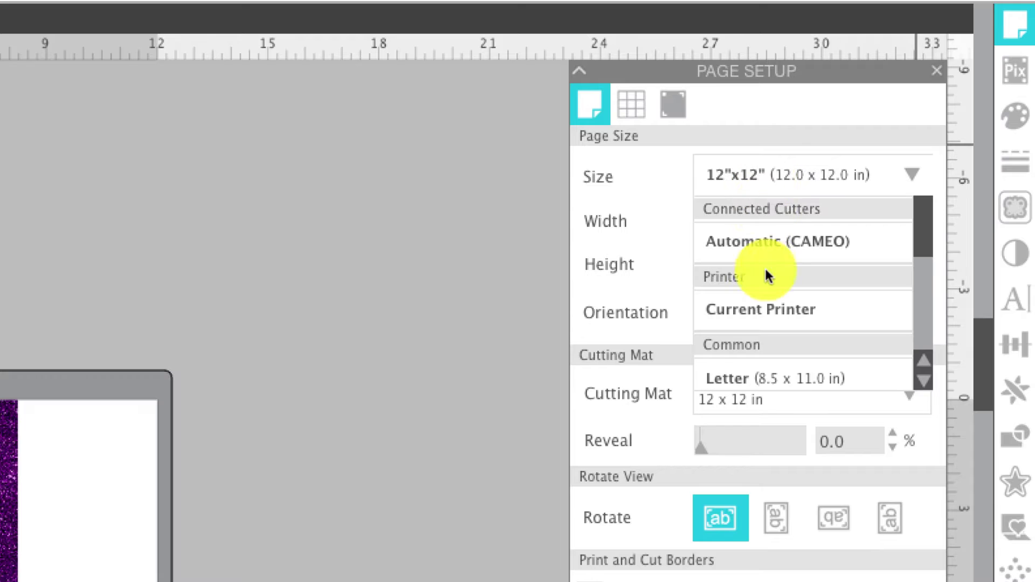
click(765, 378)
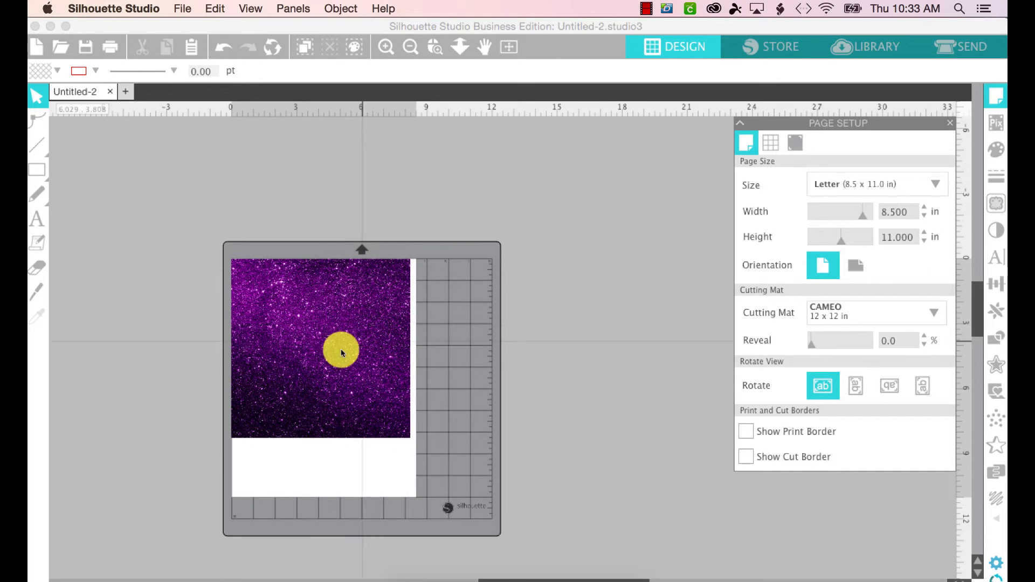
Resize the purple glitter image to about 8.5 in wide and 11.1 in tall so it fills the Letter page.
click(338, 353)
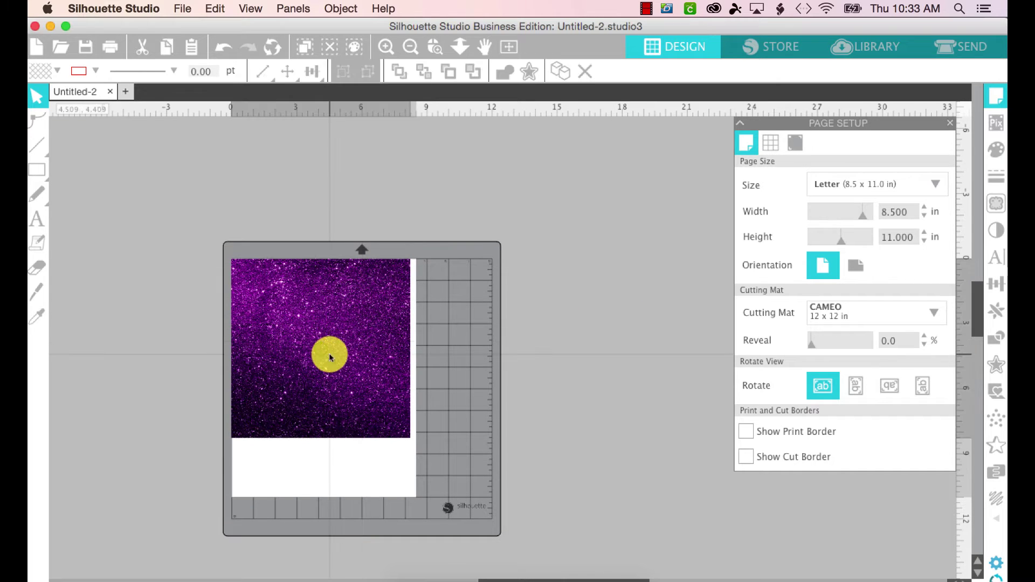
drag(414, 443, 420, 448)
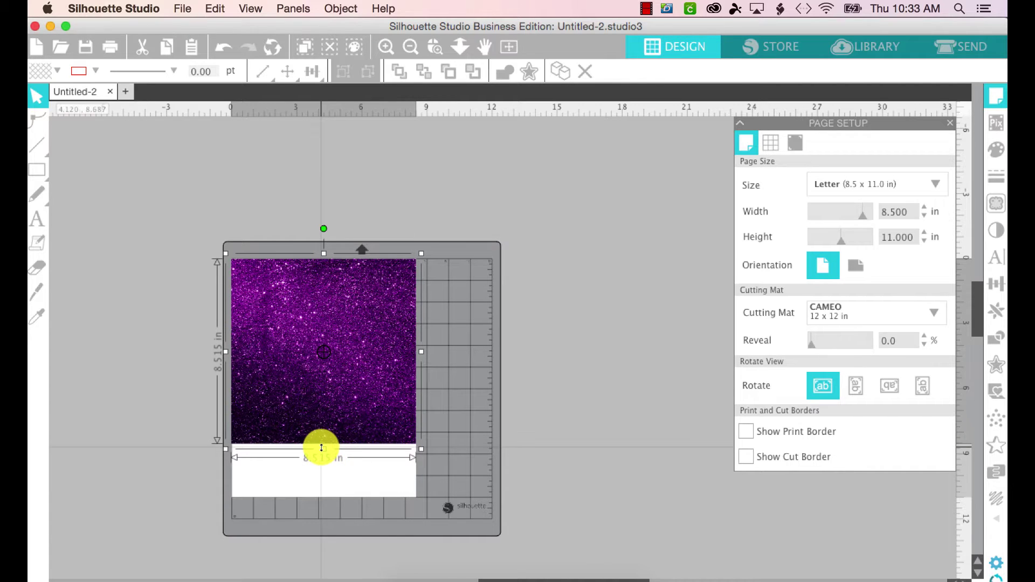
drag(321, 448, 321, 505)
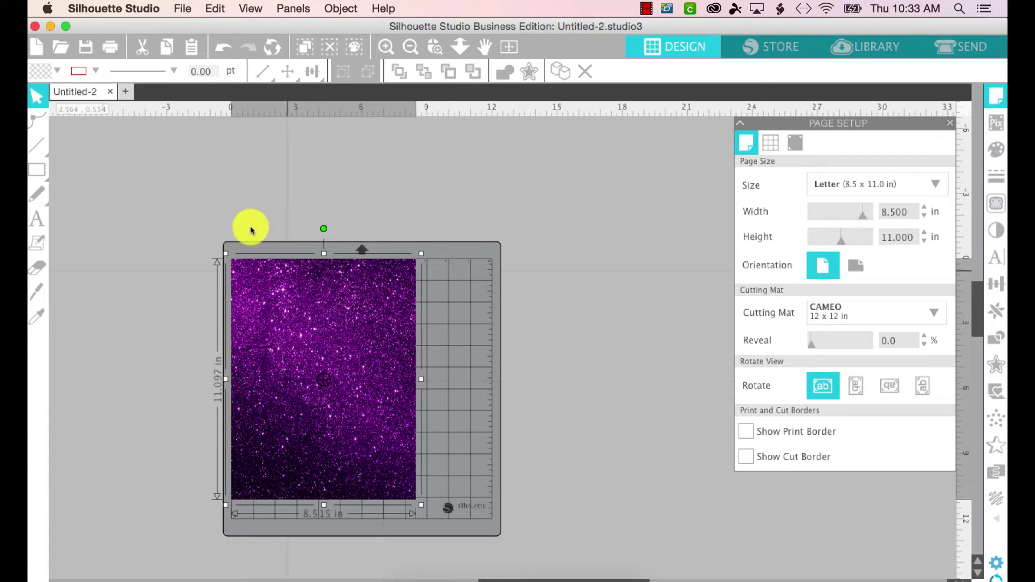
click(218, 237)
click(184, 8)
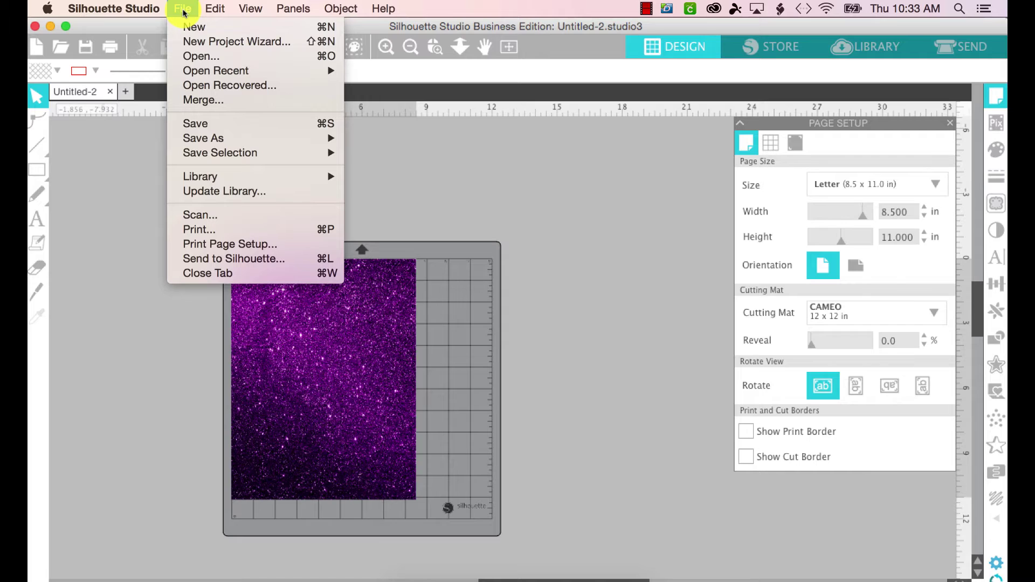
click(203, 231)
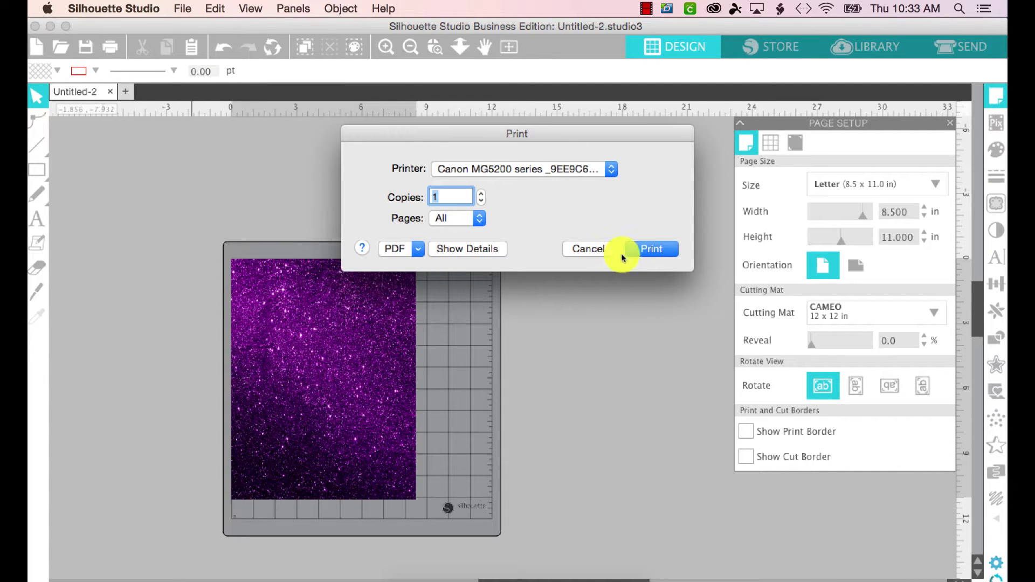
click(575, 249)
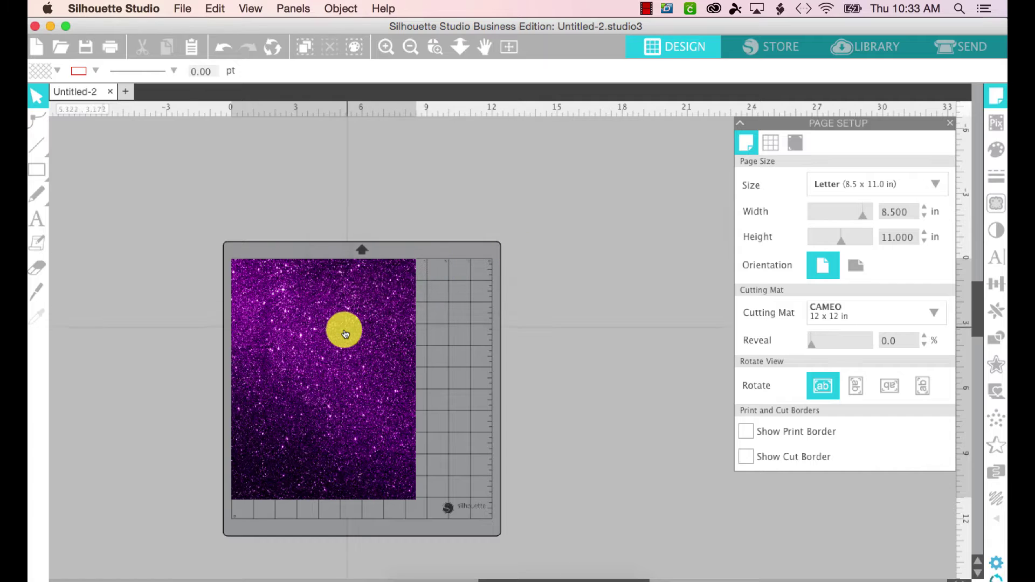
Draw a five-sided polygon about 9.6 in wide and 9.8 in tall to the right of the page, overlapping the mat's edge.
click(344, 331)
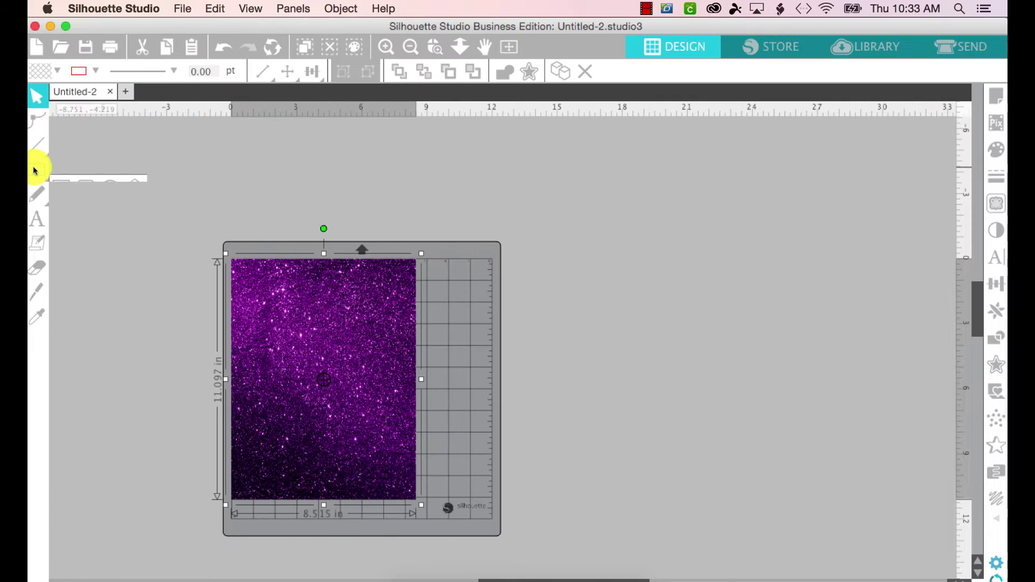
click(35, 171)
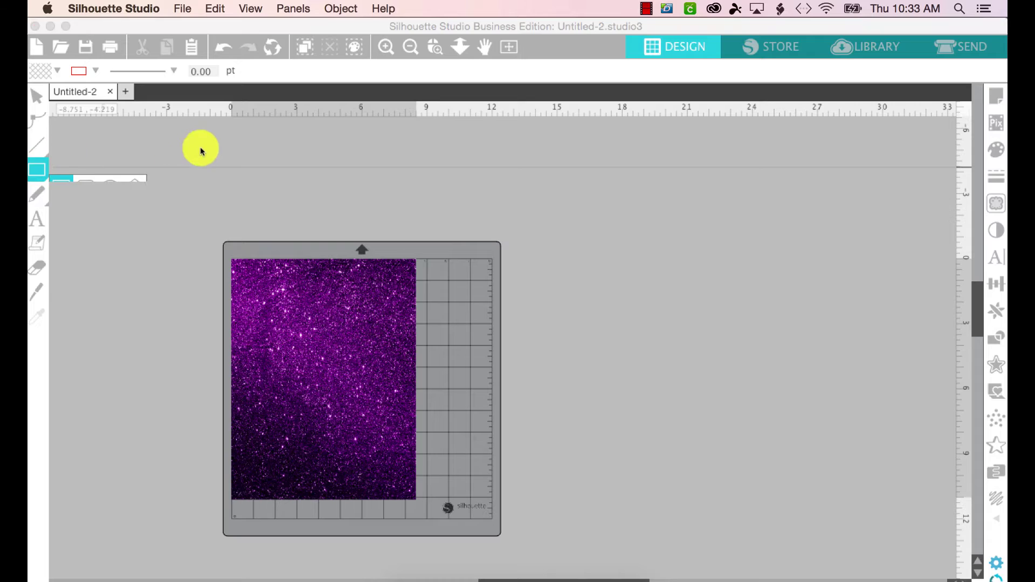
mouse_move(43, 174)
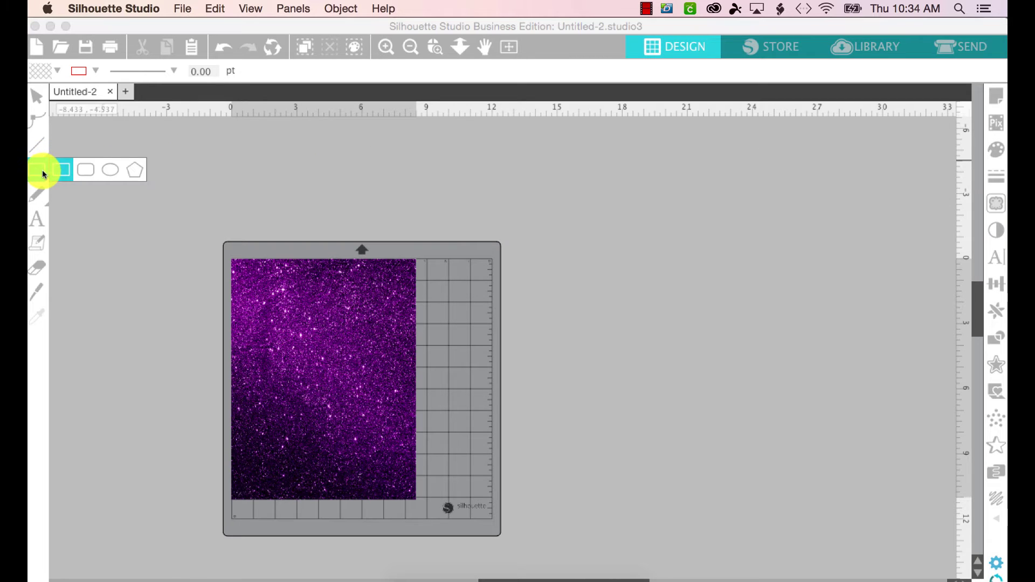
click(134, 169)
drag(601, 336, 635, 364)
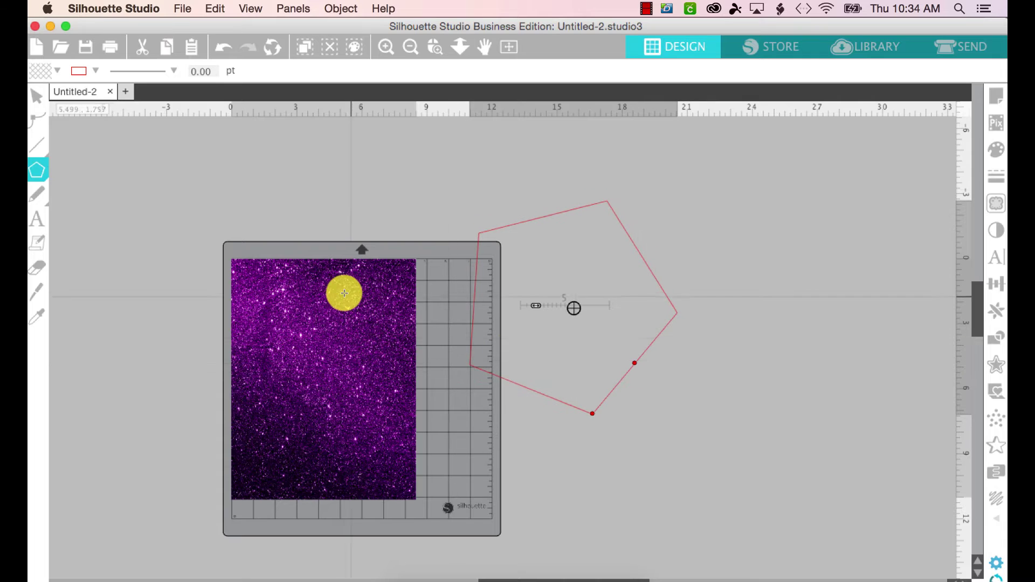
Move the pentagon onto the purple glitter image and widen the image to about 11.2 in so it covers the whole pentagon.
click(37, 96)
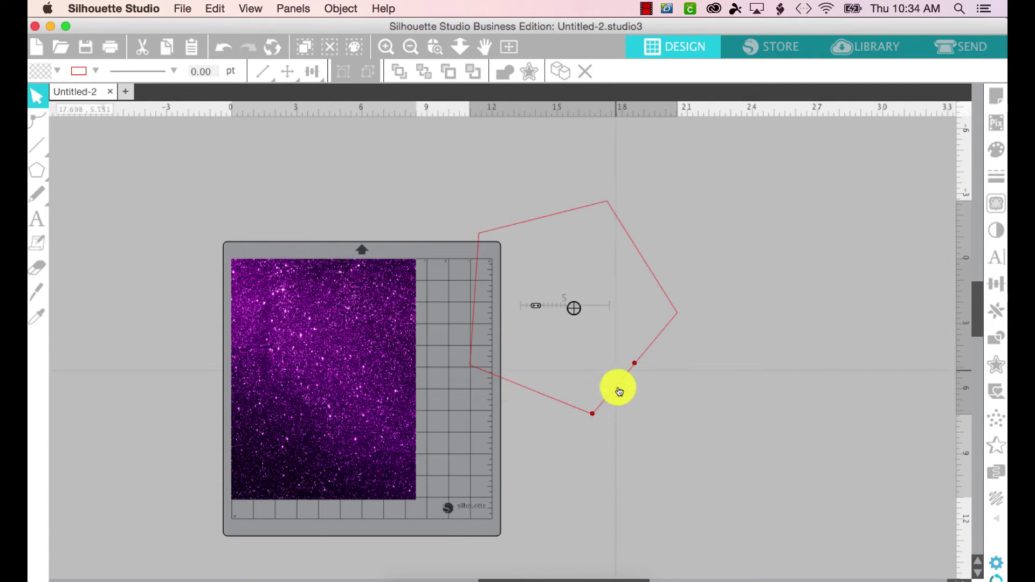
drag(572, 412, 354, 479)
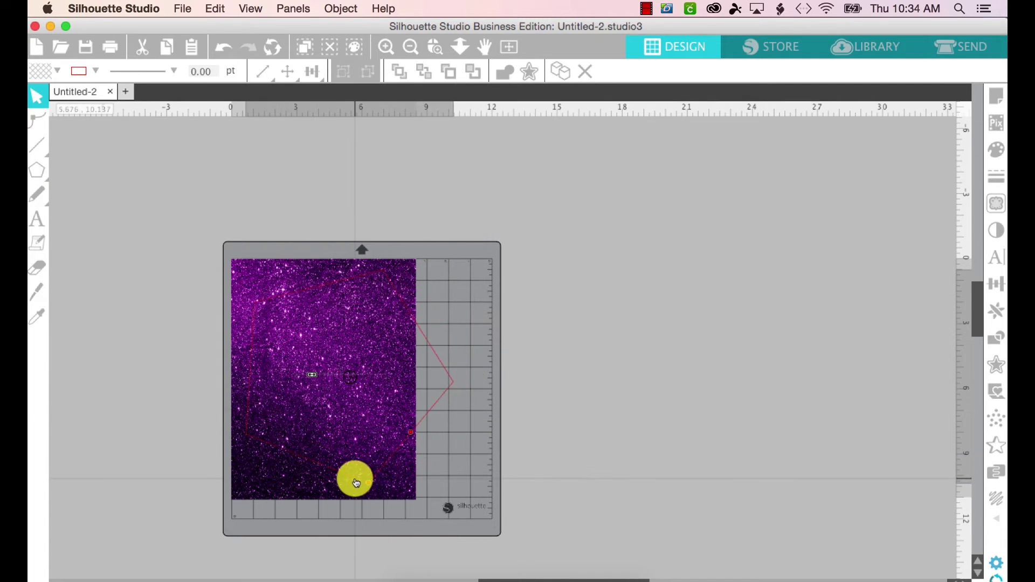
click(406, 291)
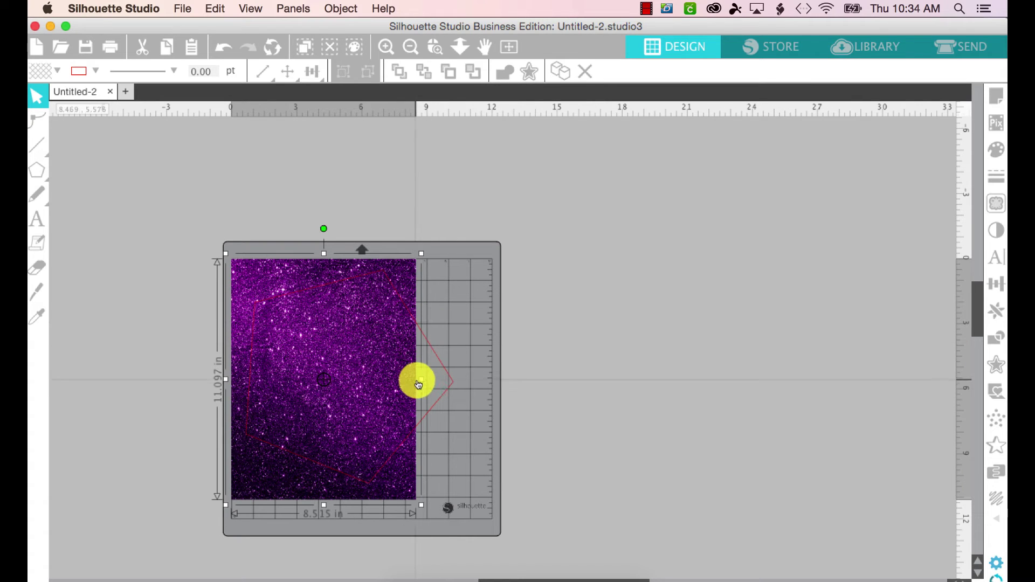
drag(422, 381, 480, 381)
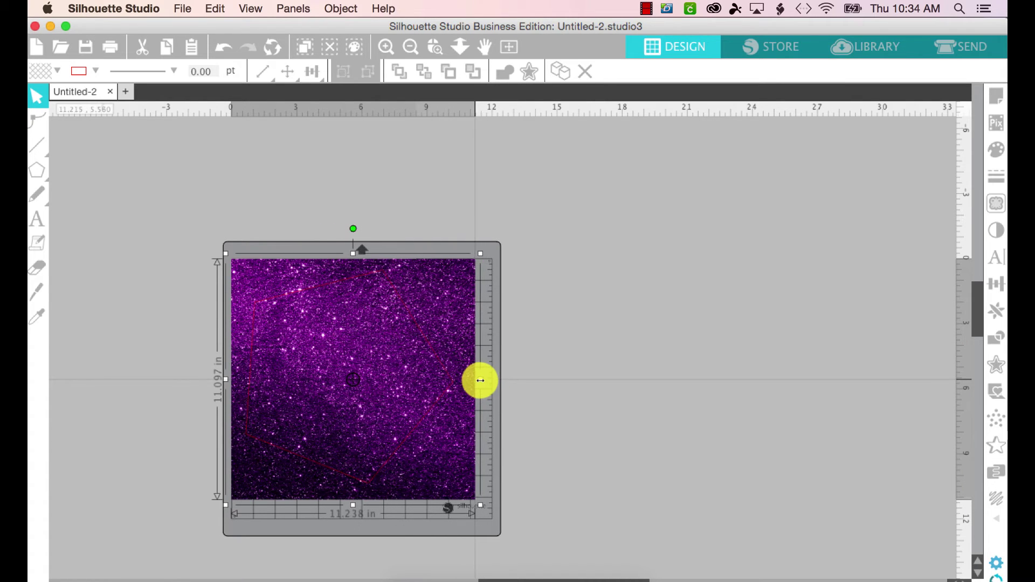
Crop the purple glitter image to the pentagon and move the cropped shape off the mat to its right.
click(999, 336)
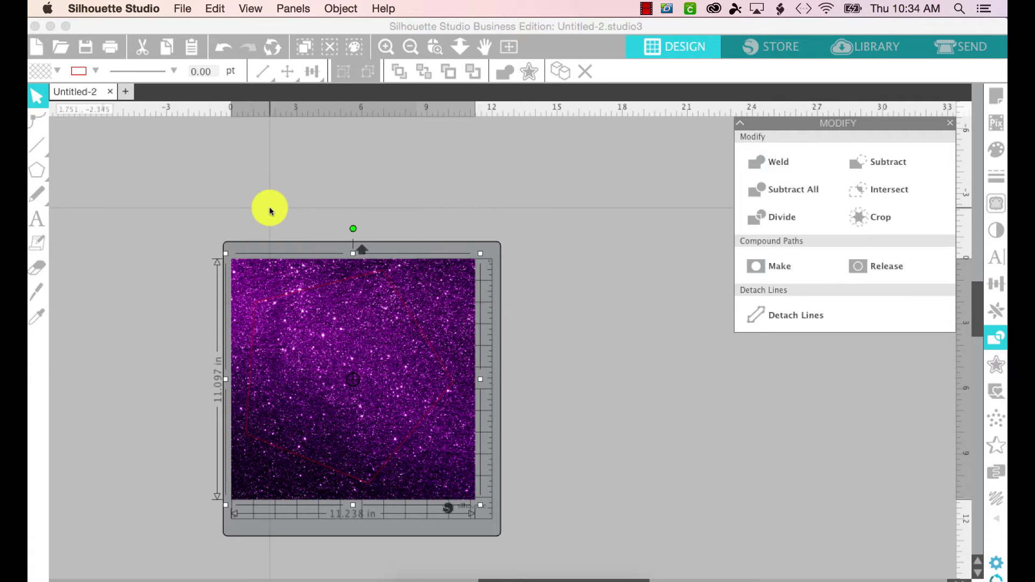
drag(270, 210, 429, 389)
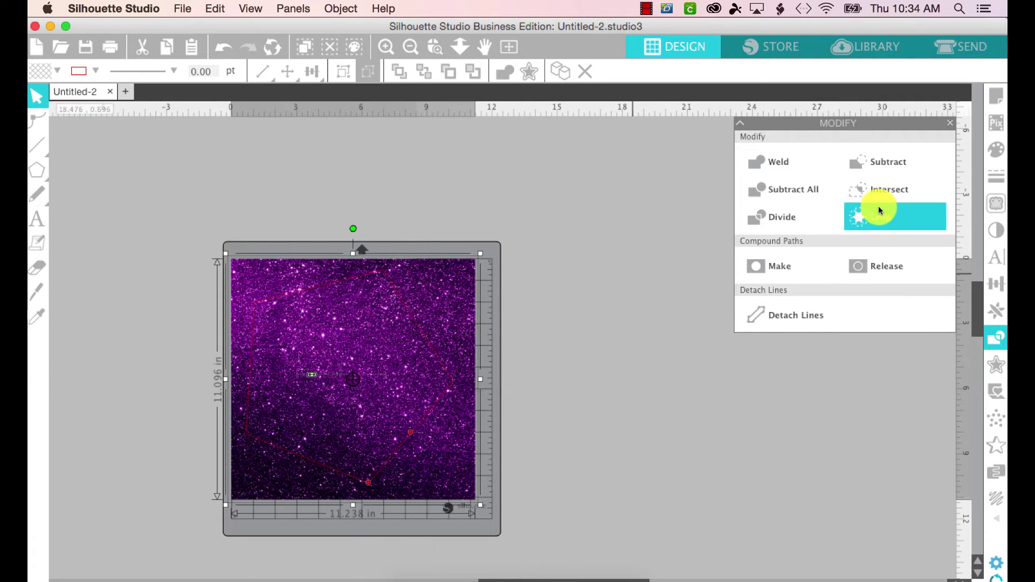
click(879, 210)
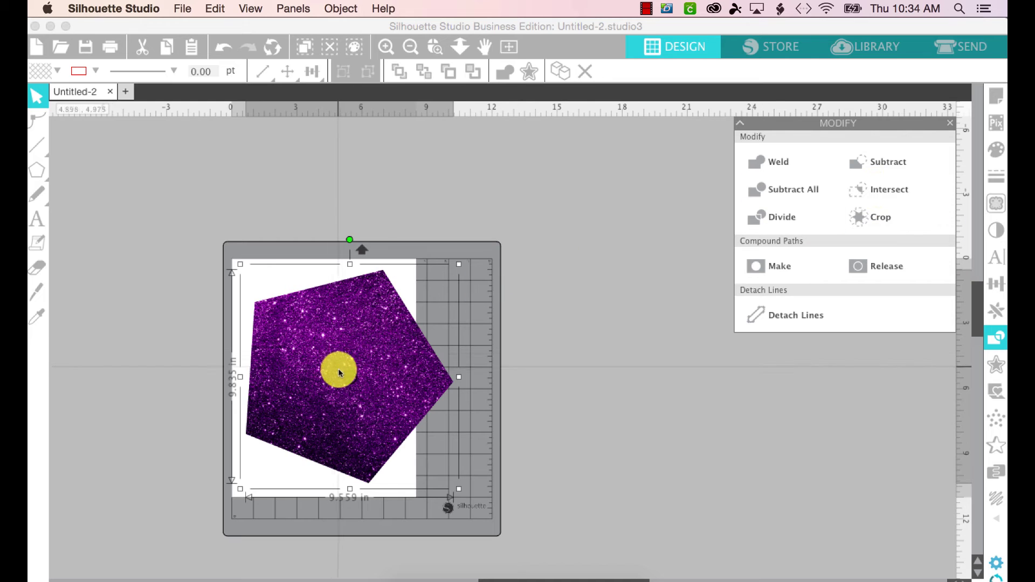
mouse_move(338, 367)
mouse_down()
mouse_move(565, 317)
mouse_move(585, 329)
mouse_up()
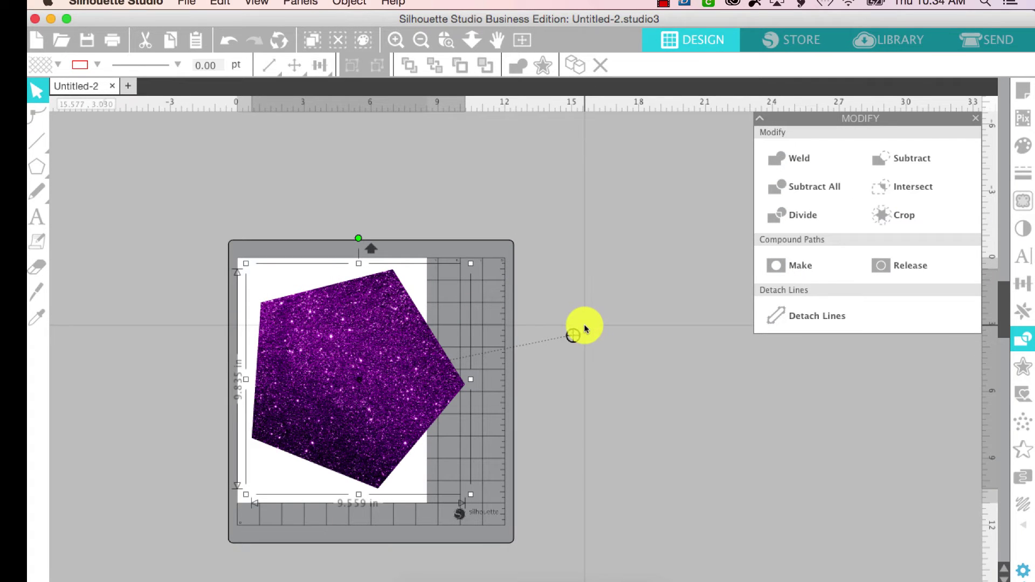
drag(330, 296, 621, 214)
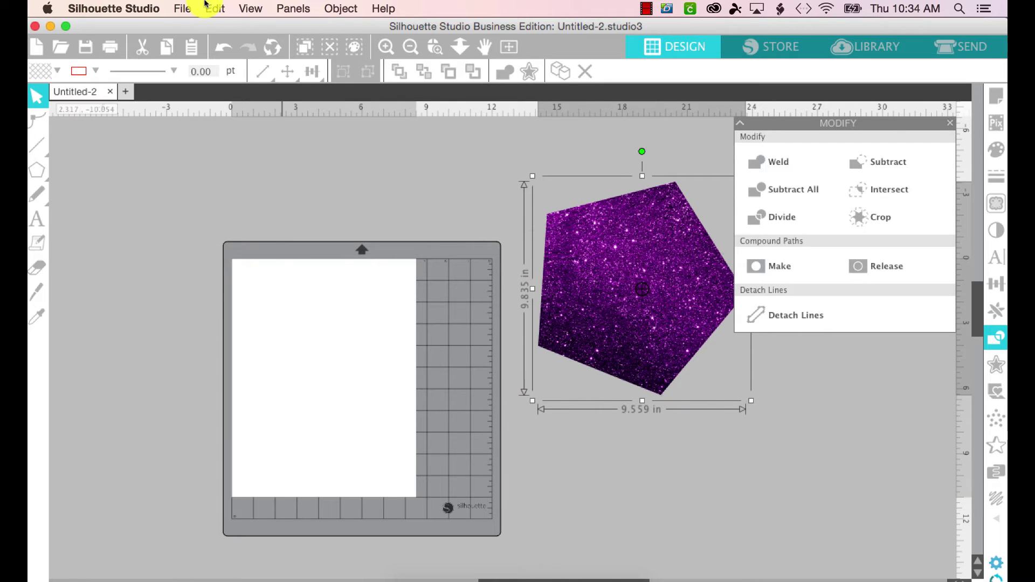
Merge the teal glitter paper 13.jpg from the Glitter Digital Paper folder into the document.
click(179, 7)
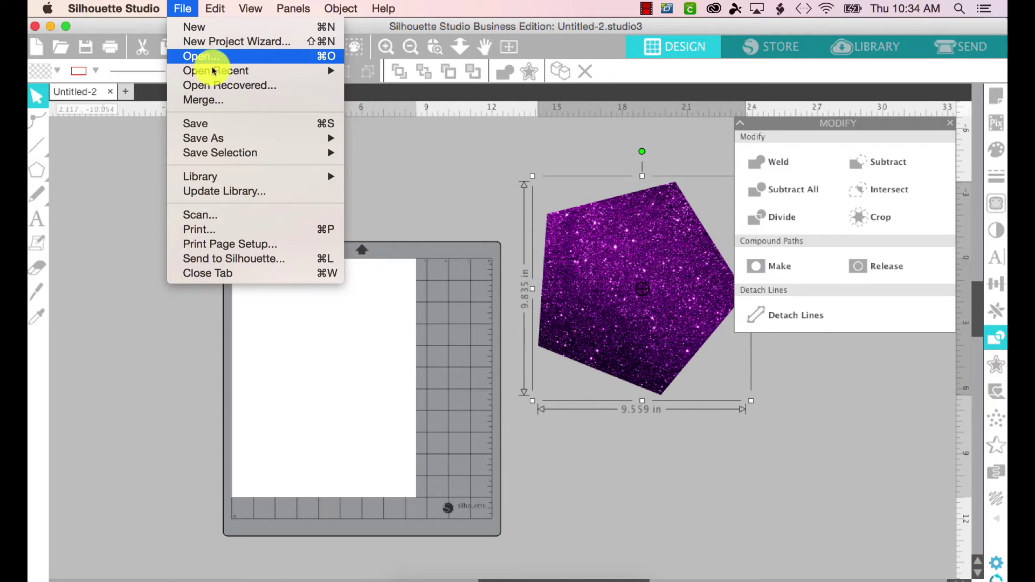
click(216, 98)
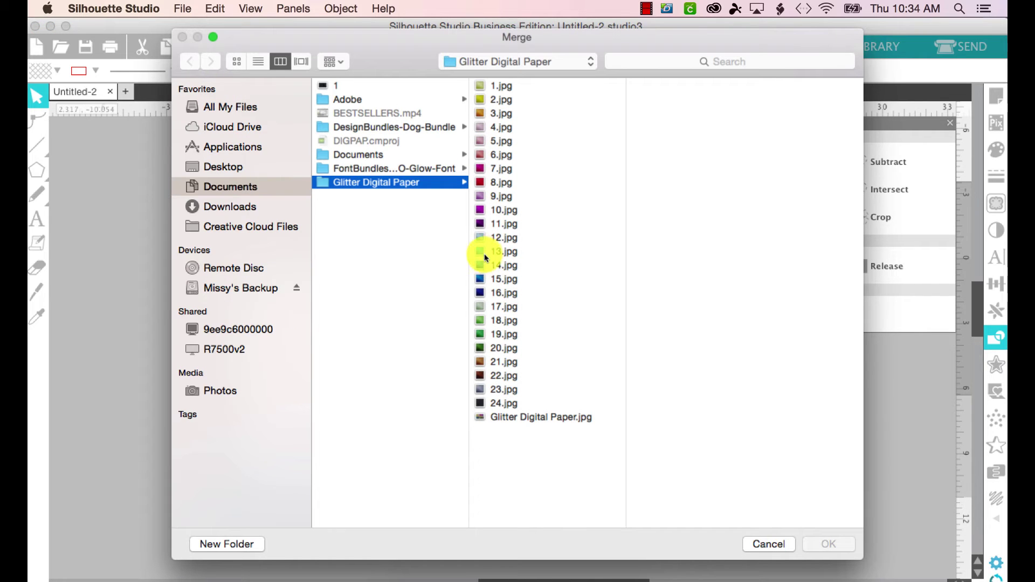
click(484, 252)
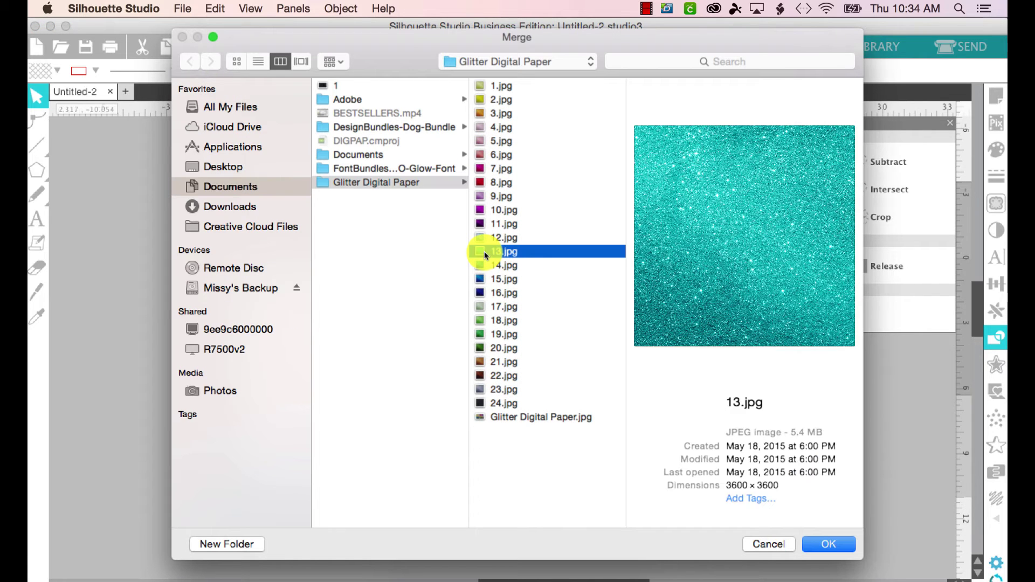
double_click(484, 251)
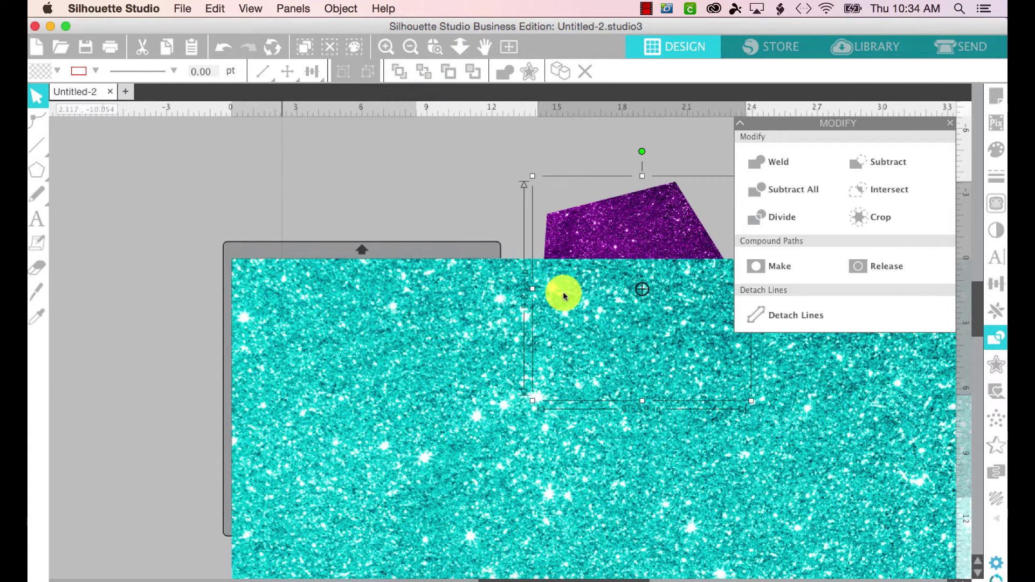
Scale the cropped purple glitter pentagon to 33% of its size.
click(993, 288)
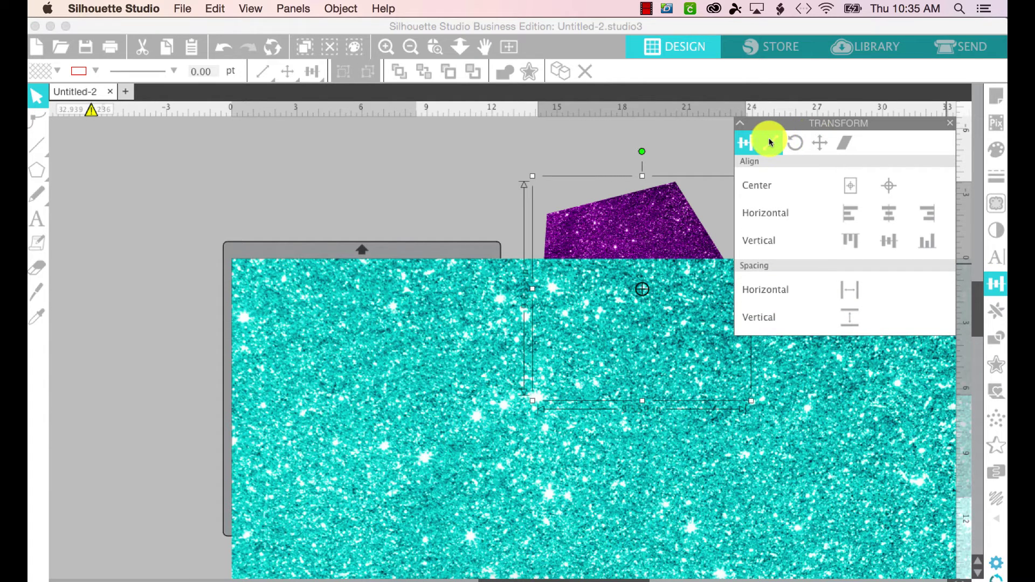
click(770, 142)
click(787, 191)
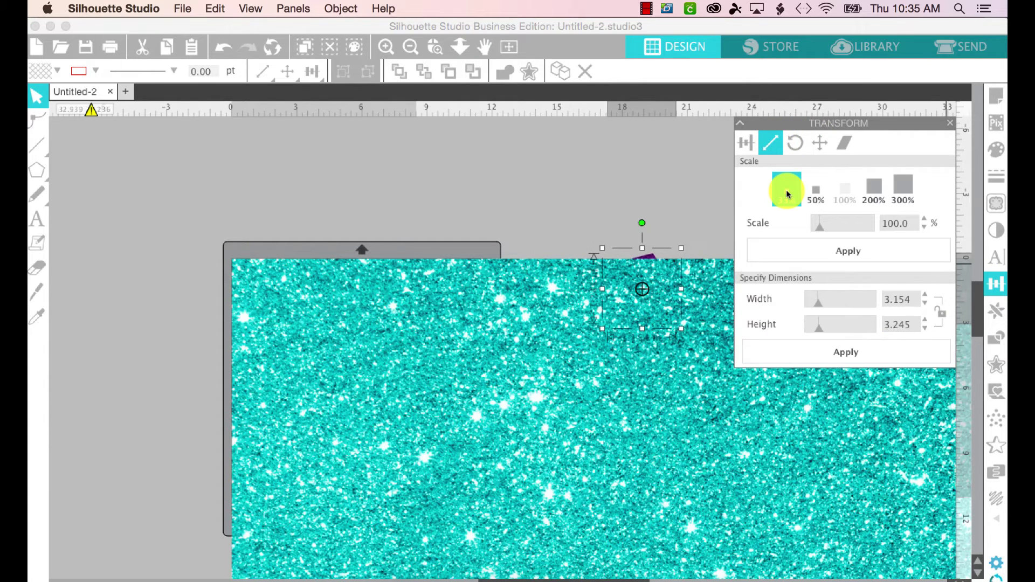
Shrink the teal glitter image to about 14 in square and position it over the mat.
click(519, 310)
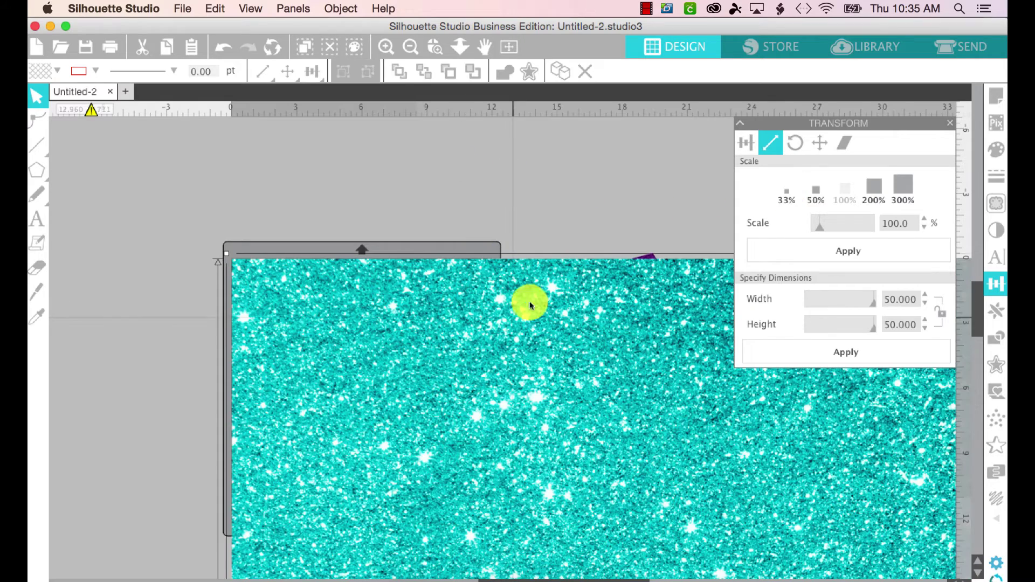
click(816, 191)
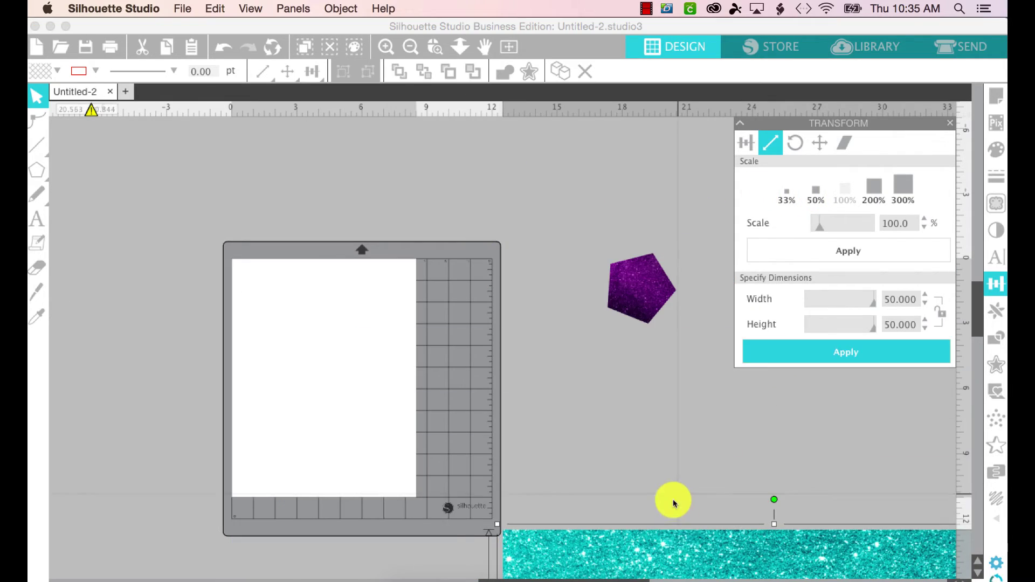
drag(414, 368, 381, 397)
drag(349, 465, 467, 259)
click(585, 374)
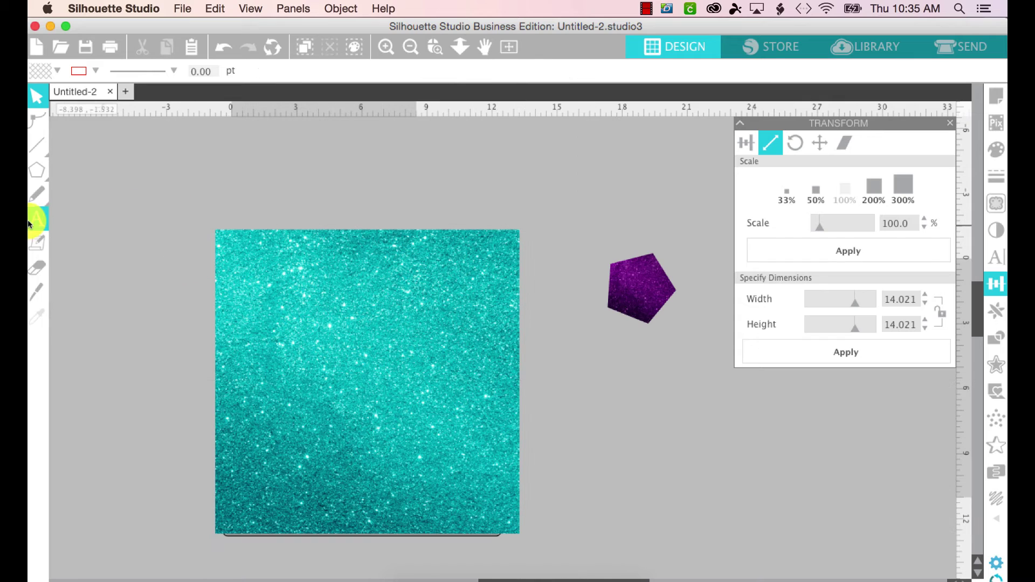
Add the text FONTBUNDLES.NET in the empty area above the teal glitter image.
click(196, 166)
key(Escape)
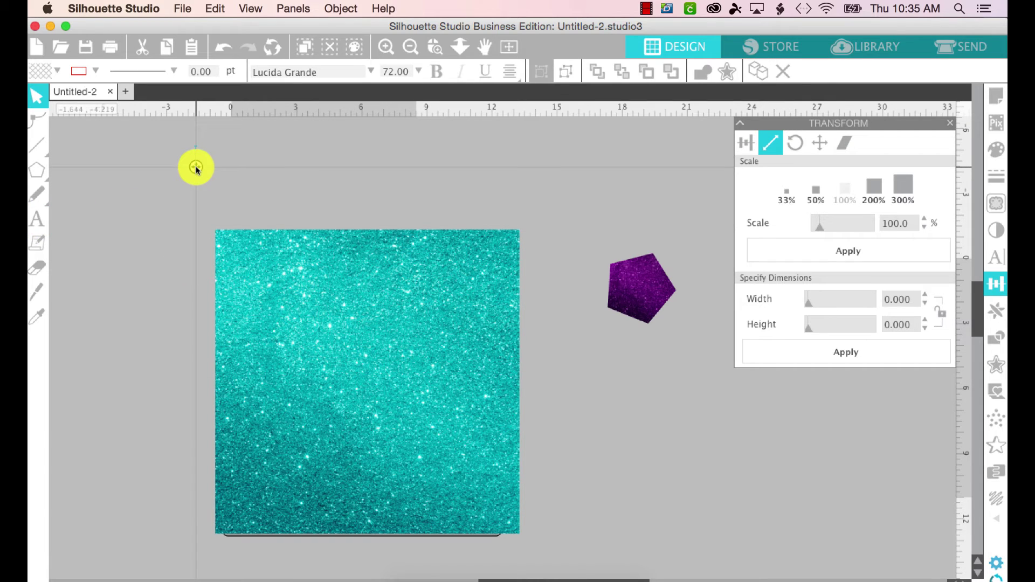
text(FON)
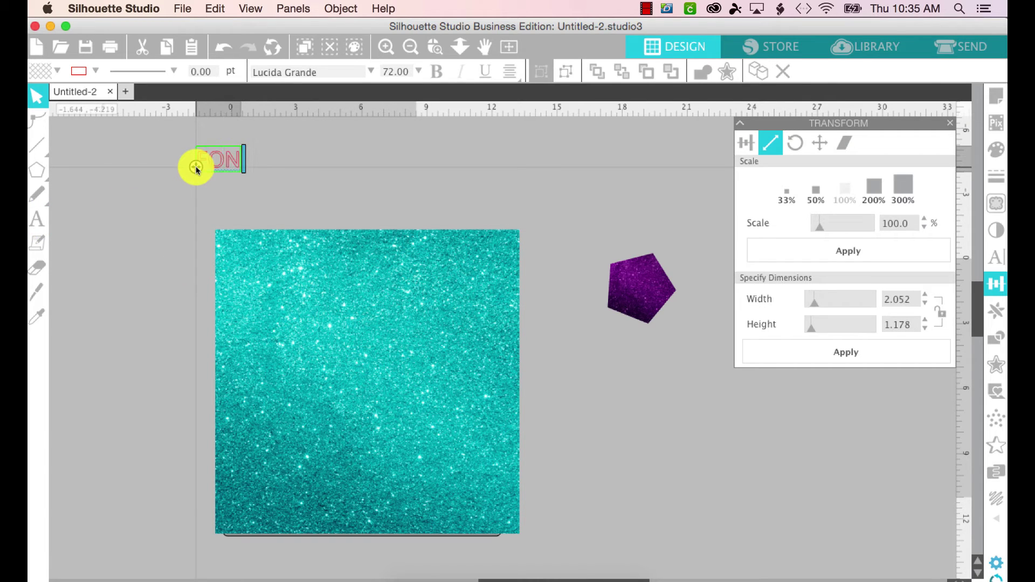
text(TBUNDLES.NET)
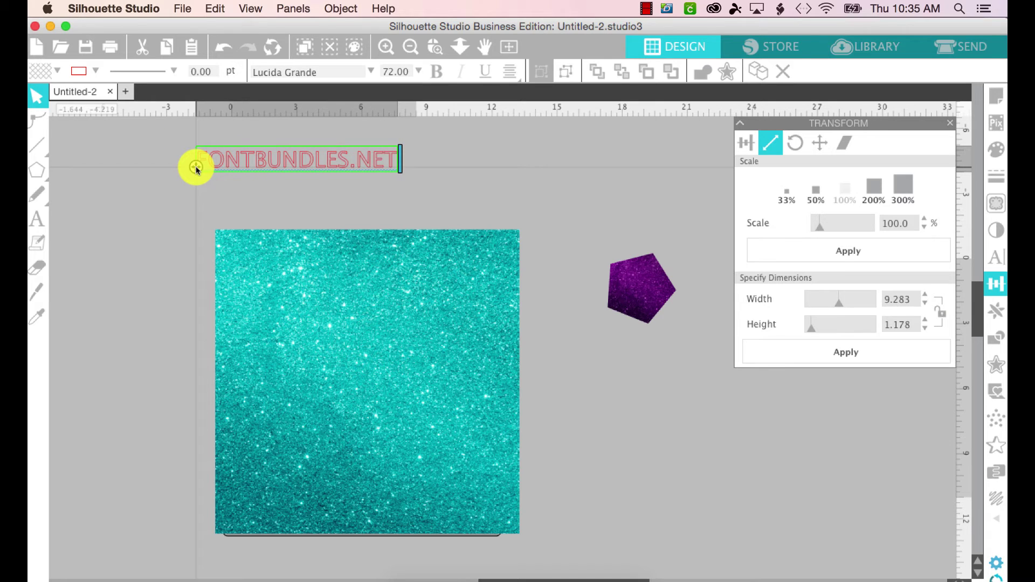
key(Escape)
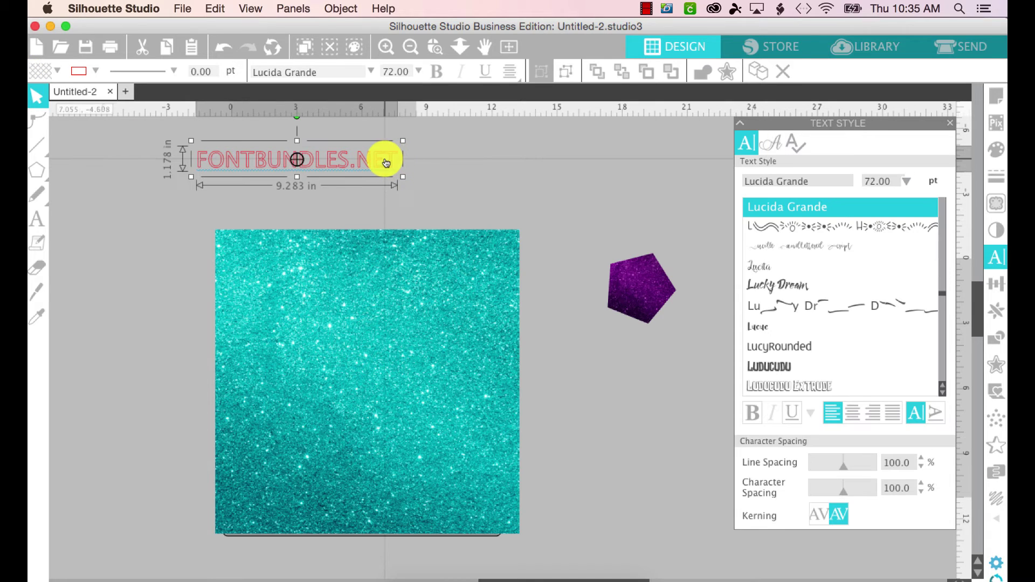
Change the font of the whole FONTBUNDLES.NET text to Uncle Grump.
double_click(400, 162)
drag(387, 160, 199, 156)
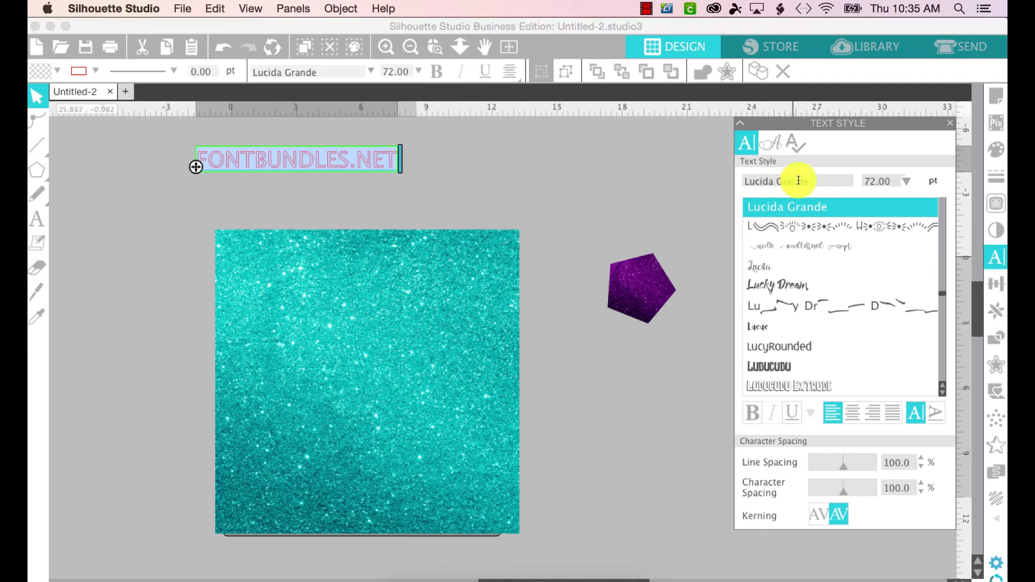
text(UNCLE GRUMp)
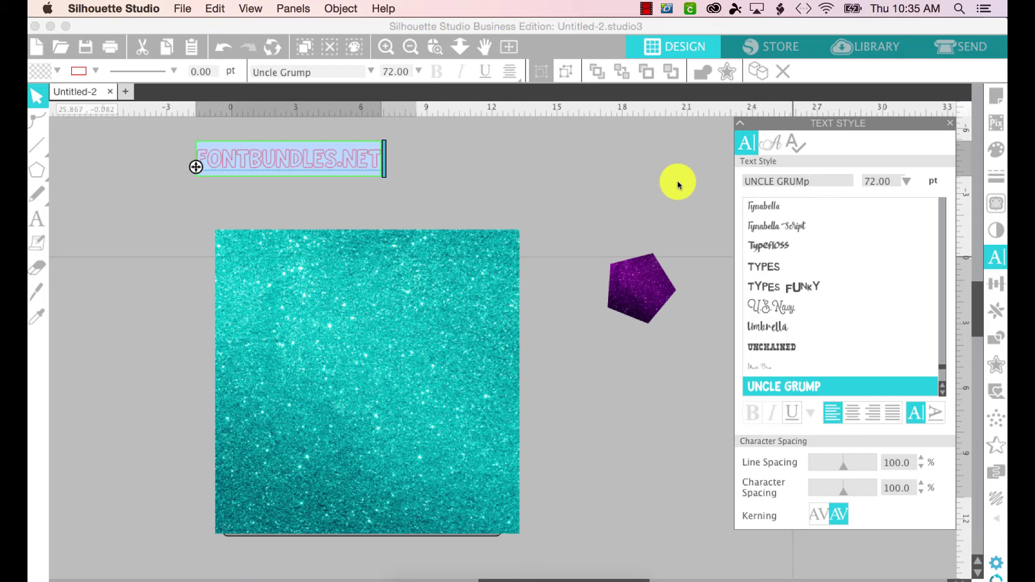
drag(335, 173, 361, 267)
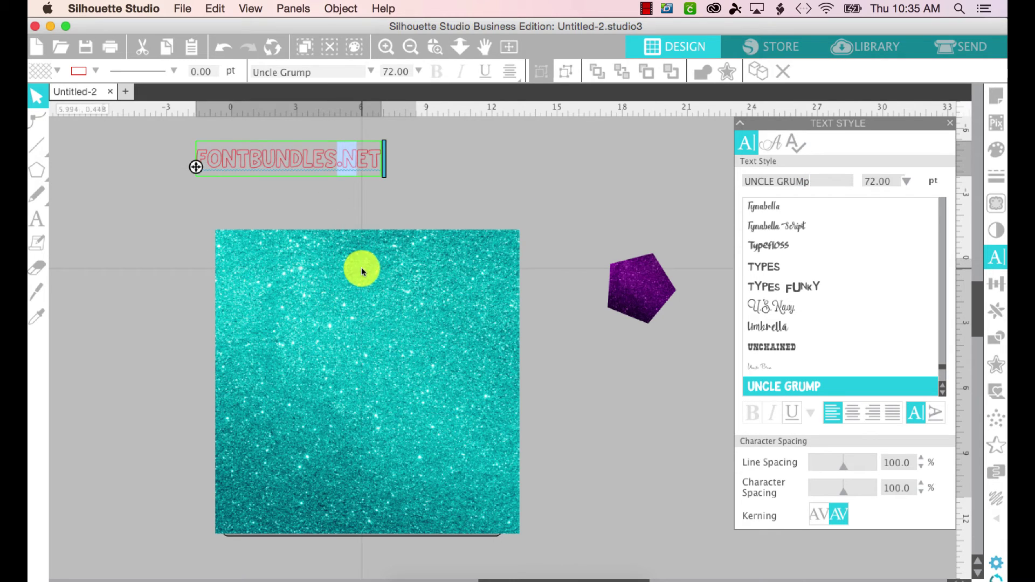
Move the FONTBUNDLES.NET text onto the teal glitter image and enlarge it to about 12.4 in wide, within the image's edges.
click(51, 98)
drag(232, 157, 279, 303)
click(393, 326)
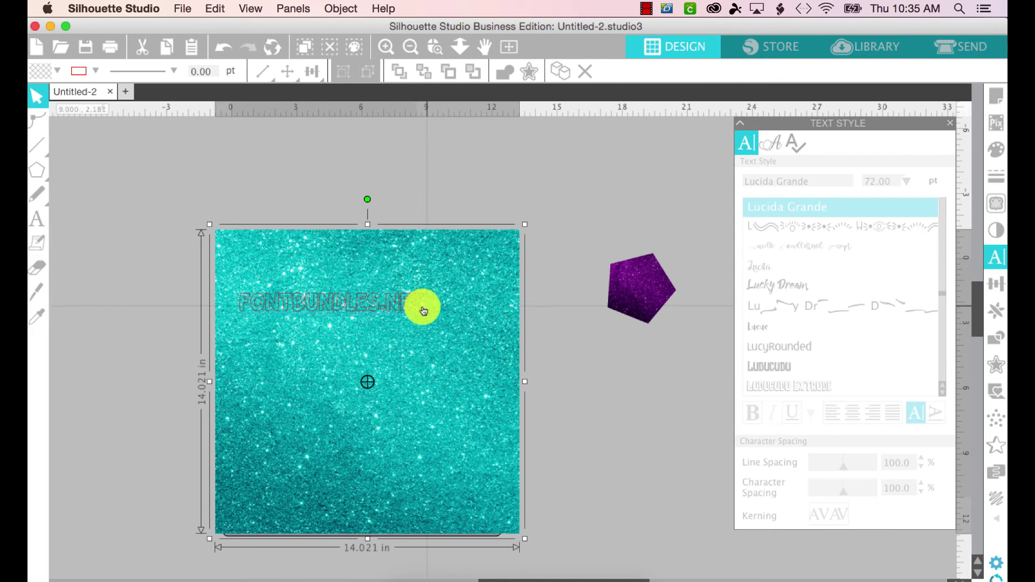
click(399, 302)
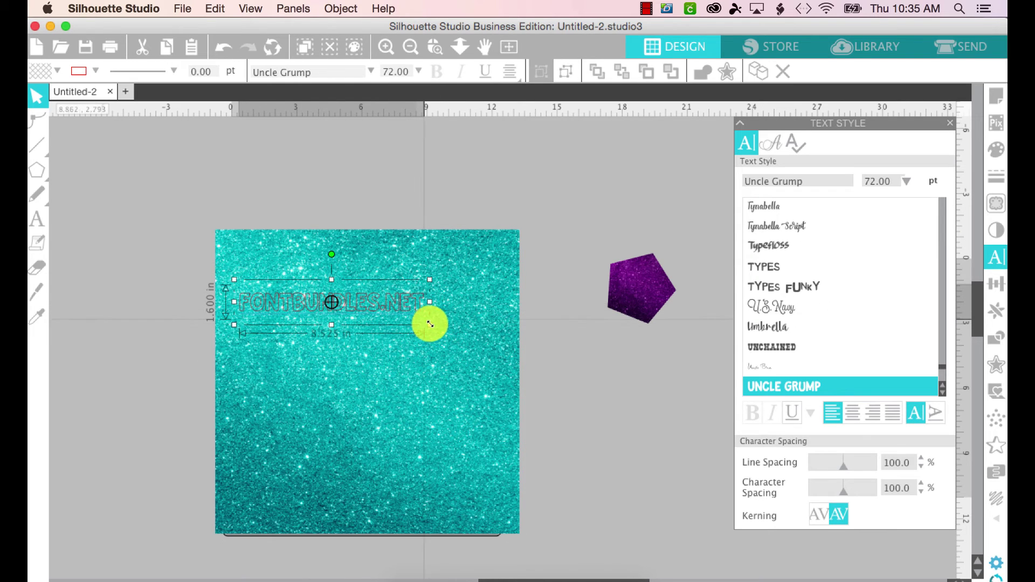
drag(430, 324, 509, 345)
Crop the teal glitter image to the FONTBUNDLES.NET lettering.
click(917, 340)
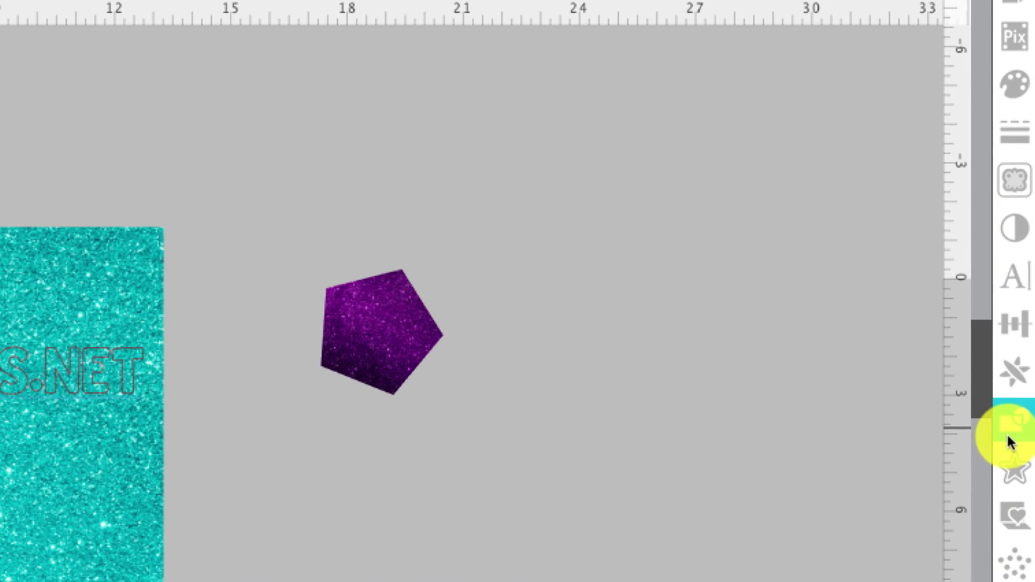
click(996, 341)
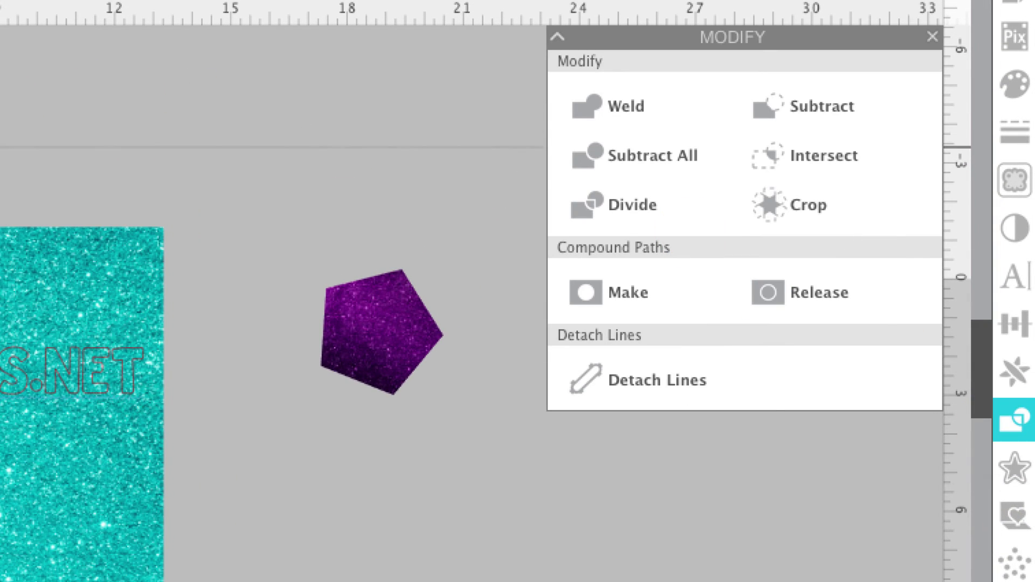
click(7, 458)
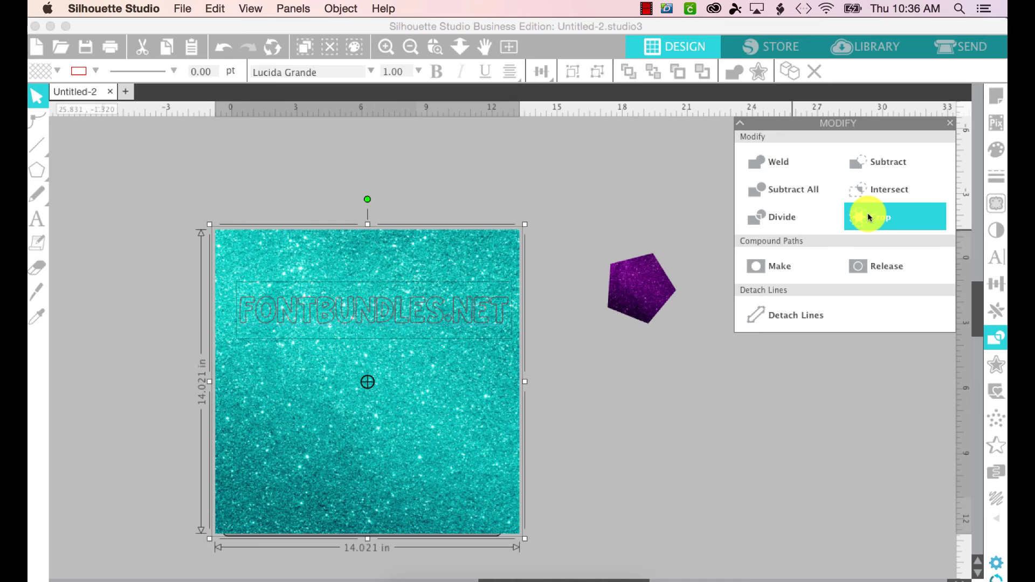
click(789, 205)
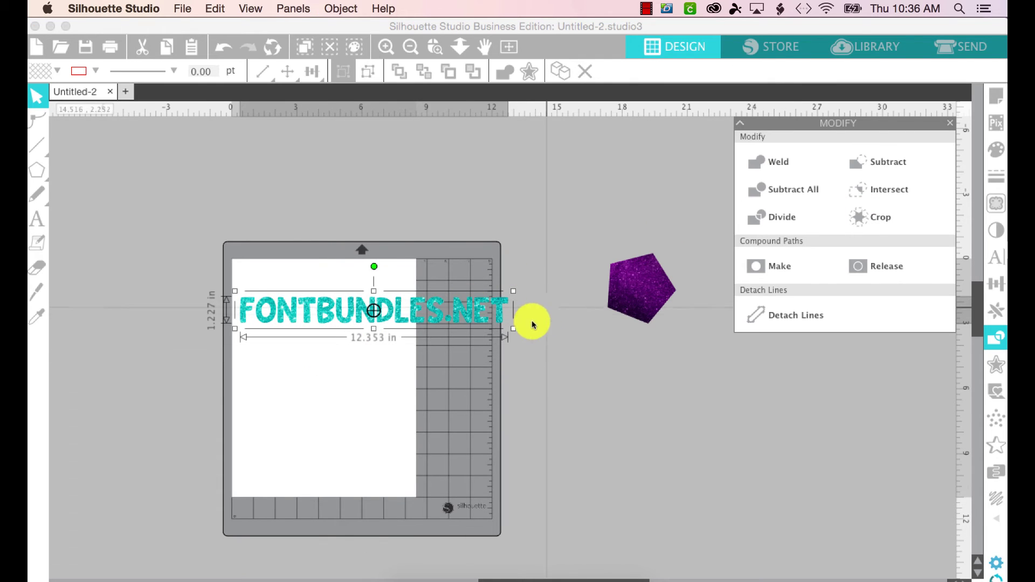
Enlarge the glitter-filled text to about 20.9 in wide and move it off the mat, below the purple pentagon.
drag(513, 328, 631, 409)
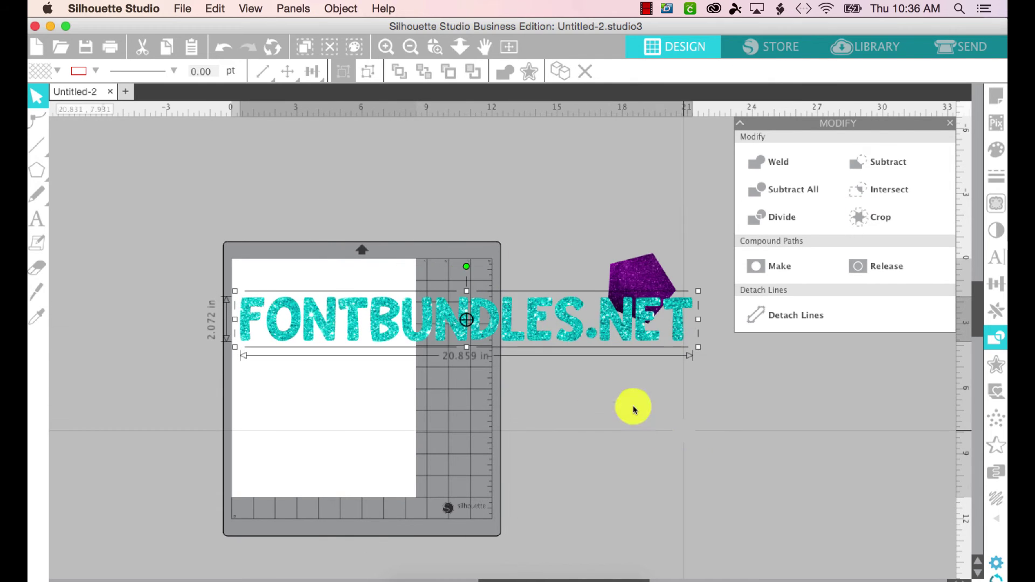
drag(538, 335, 809, 444)
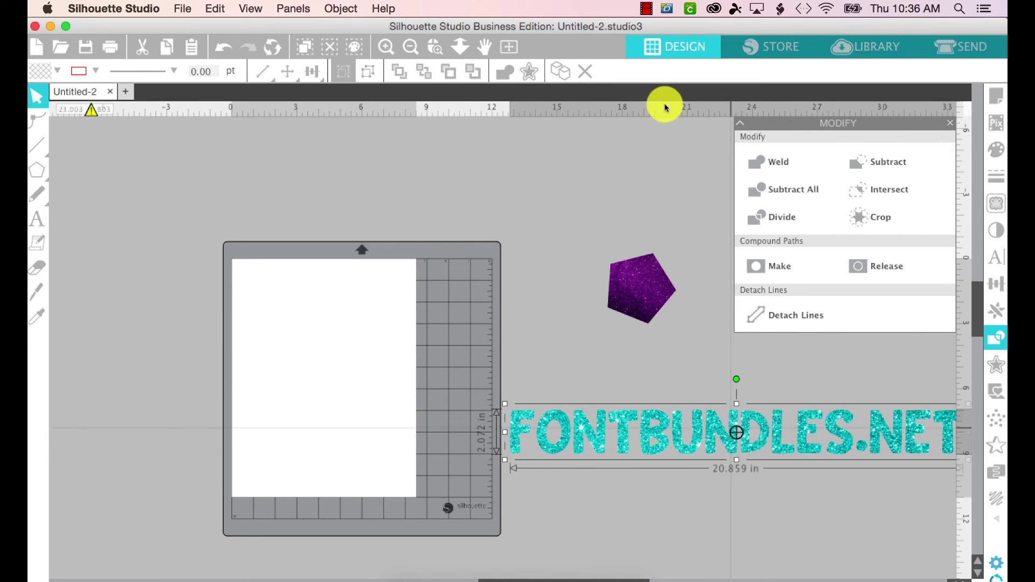
click(652, 9)
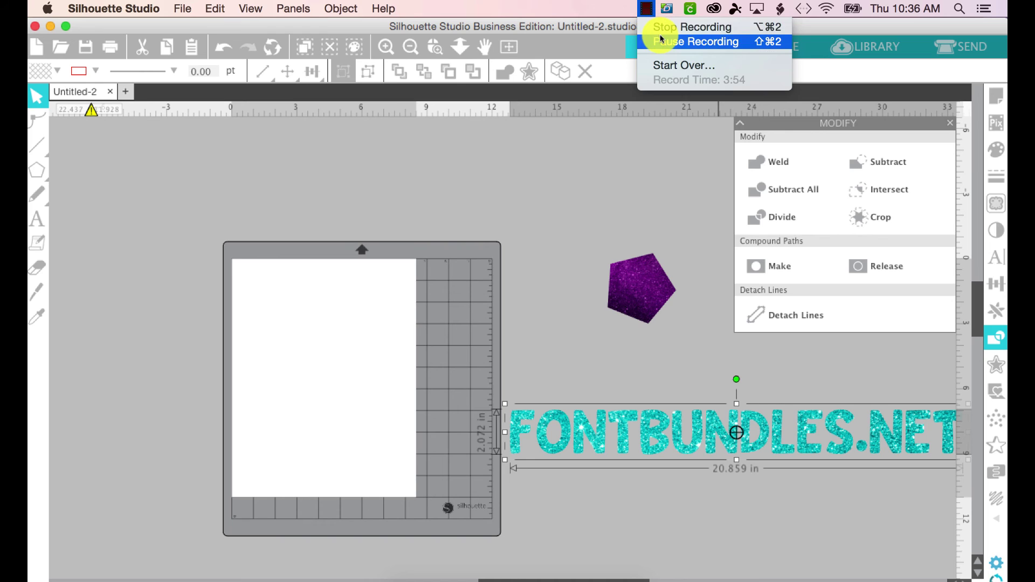
click(804, 376)
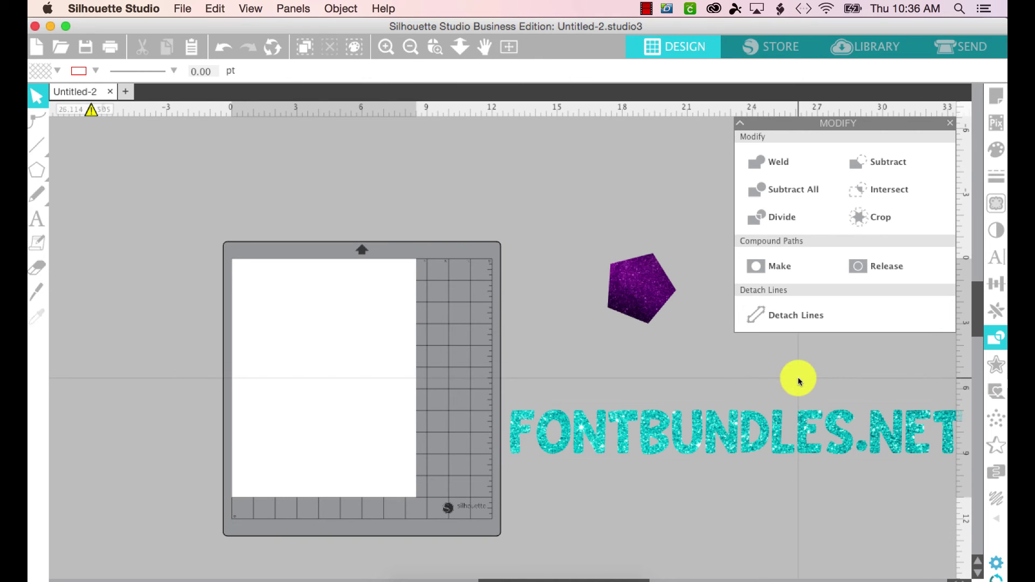
Place the glitter-filled text across the middle of the page and resize it to about 7.4 in wide.
click(515, 426)
drag(505, 404, 270, 398)
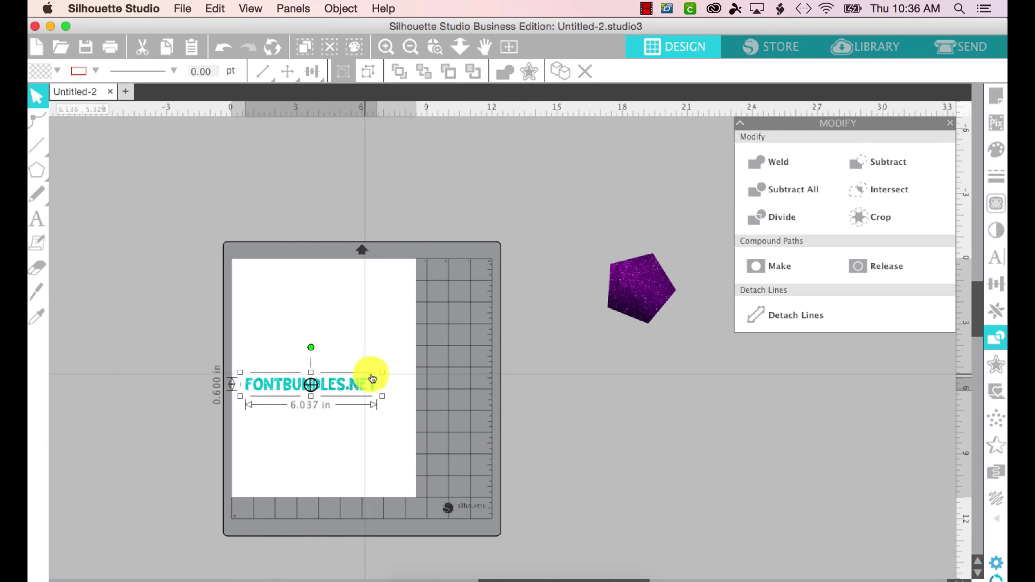
drag(378, 376, 409, 358)
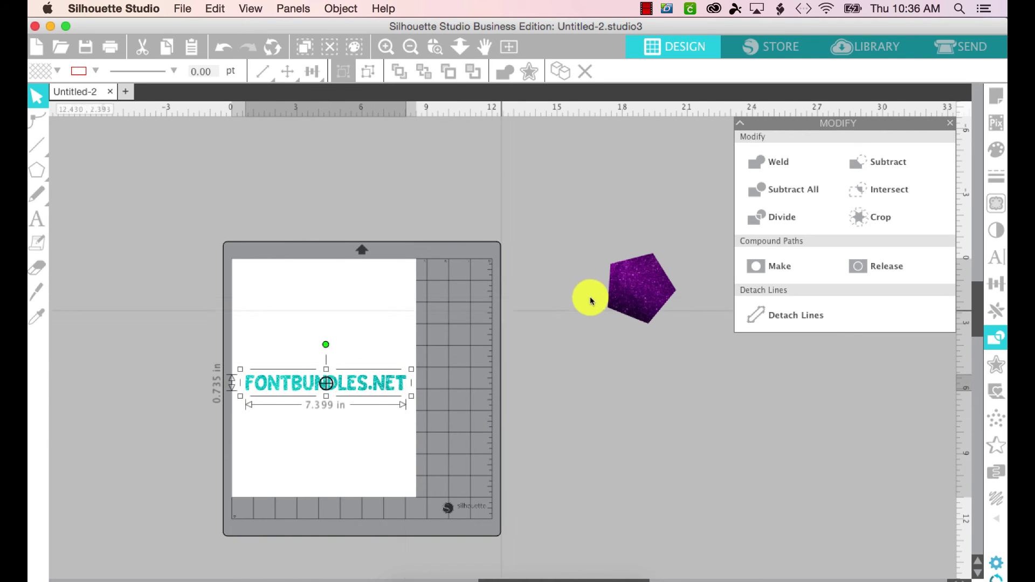
Move the purple glitter pentagon onto the page above the text and rotate it slightly counterclockwise so its point faces up.
click(620, 292)
drag(621, 294, 308, 347)
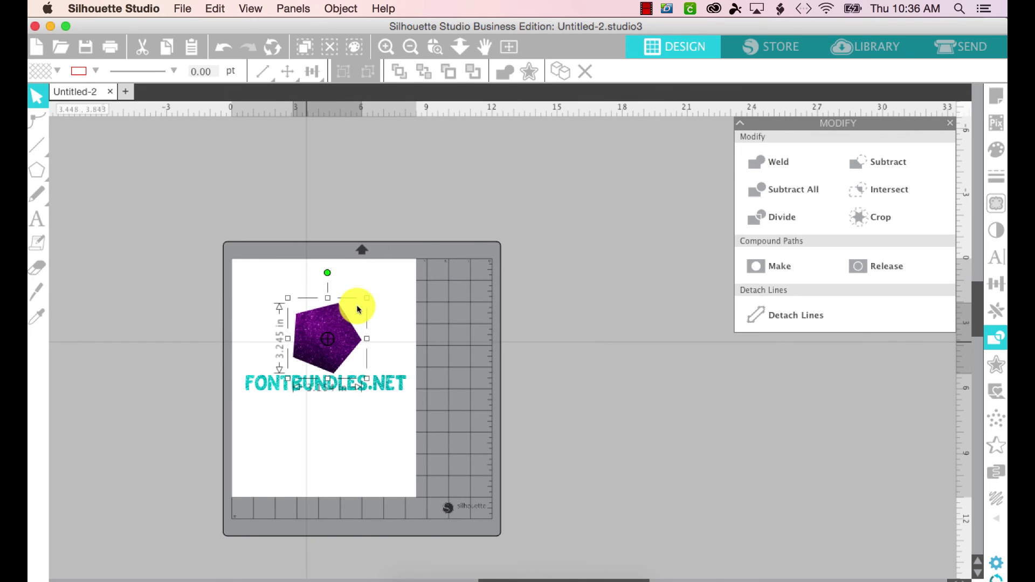
drag(328, 273, 308, 281)
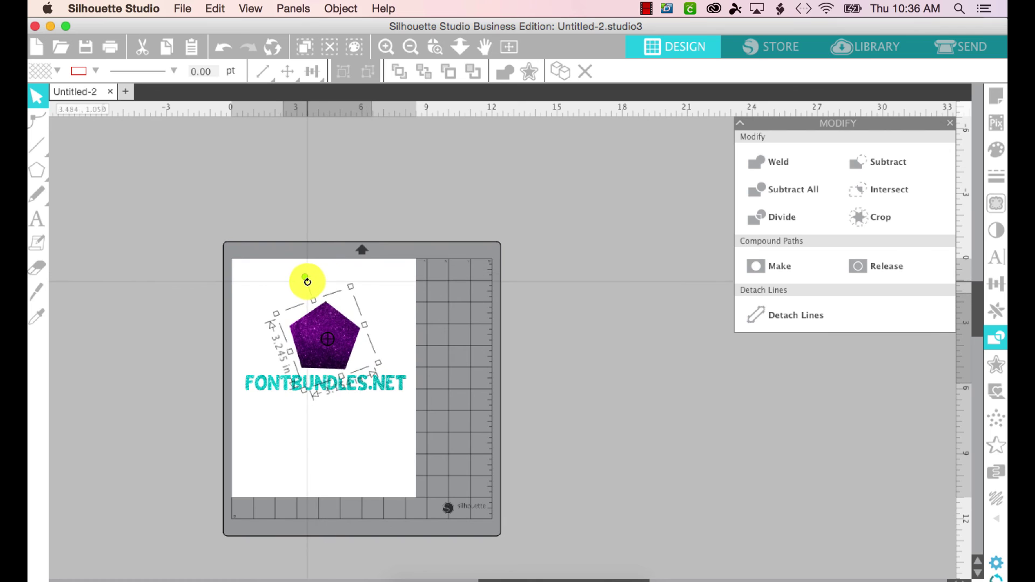
click(291, 275)
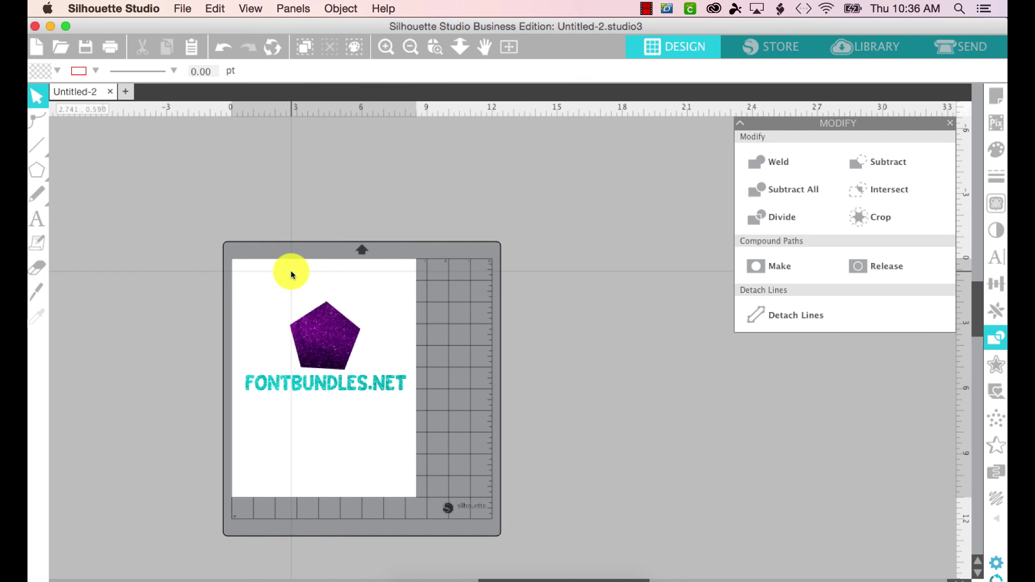